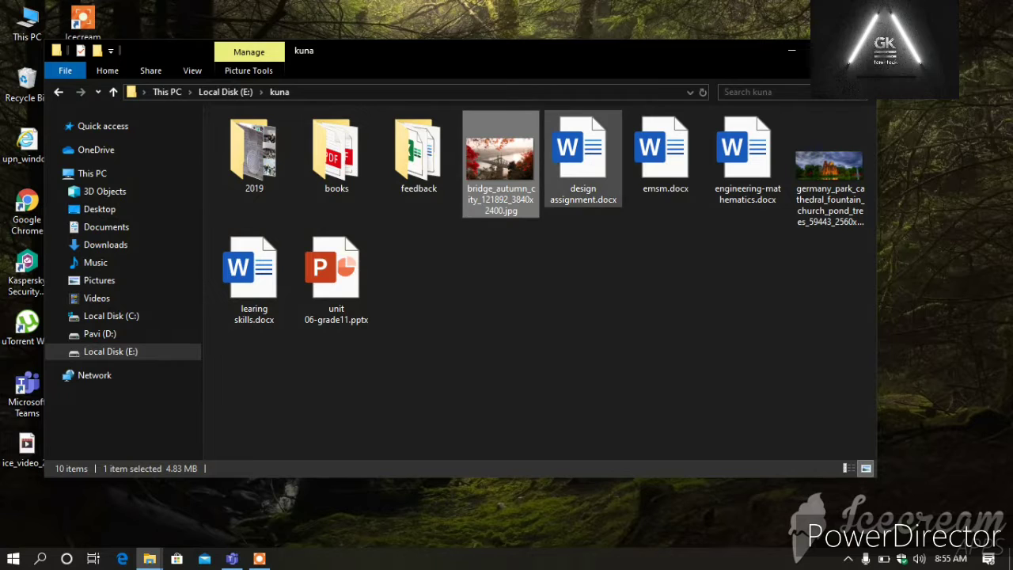
Open design assignment.docx from the kuna folder, look through its text down to the Aluminum section, and close the document
click(583, 158)
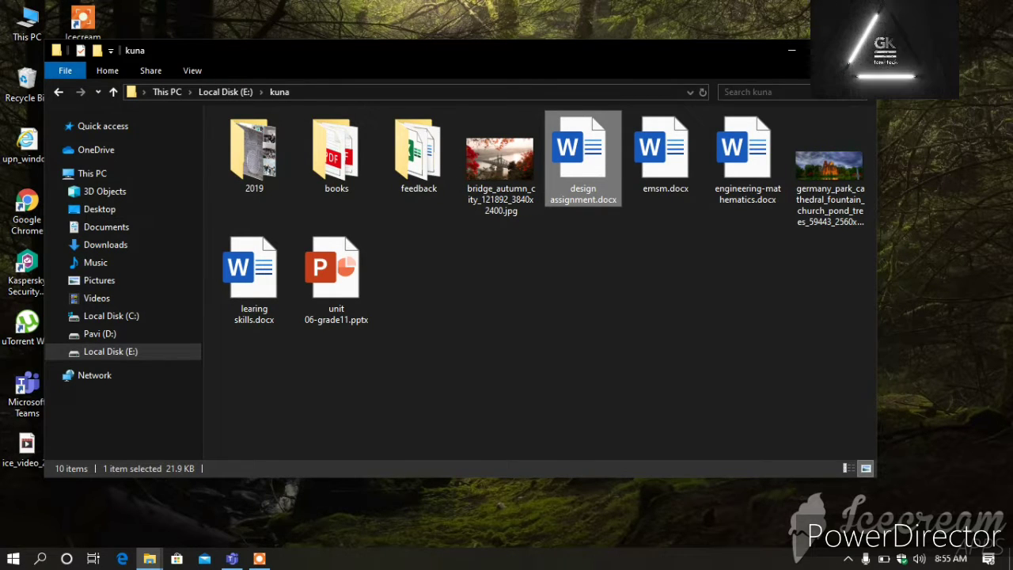
double_click(583, 158)
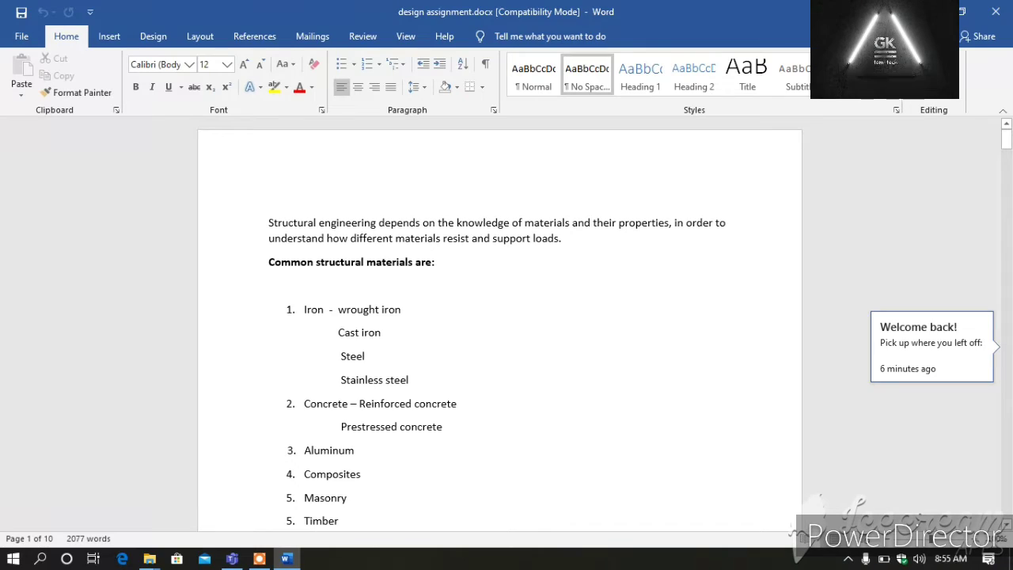
key(Down)
key(Down)
key(Down)
key(Down)
key(Down)
key(Down)
key(Down)
key(Down)
key(Down)
key(Down)
key(Down)
key(Down)
key(Down)
key(Down)
key(Down)
key(Down)
key(Down)
key(Down)
key(Down)
key(Down)
key(Down)
key(Down)
key(Down)
key(Down)
key(Down)
key(Down)
key(Down)
key(Down)
key(Down)
key(Down)
key(Down)
key(Down)
key(Down)
key(Down)
key(Down)
key(Down)
key(Down)
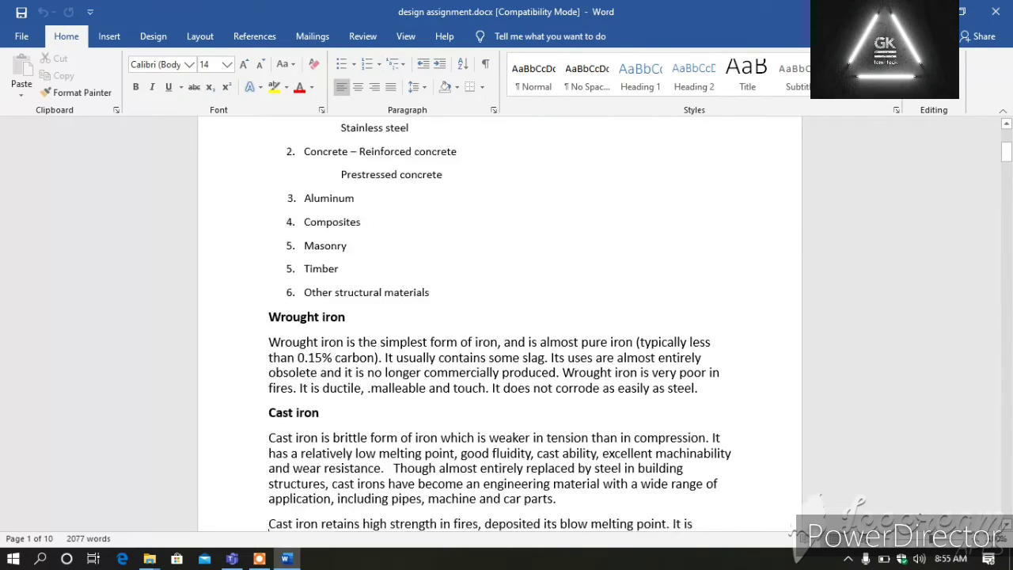
key(Down)
key(Down)
key(Down)
key(Down)
key(Down)
key(Down)
key(Down)
key(Down)
key(Down)
key(Down)
key(Down)
key(Down)
key(Down)
key(Down)
key(Down)
key(Down)
key(Down)
key(Down)
key(Down)
key(Down)
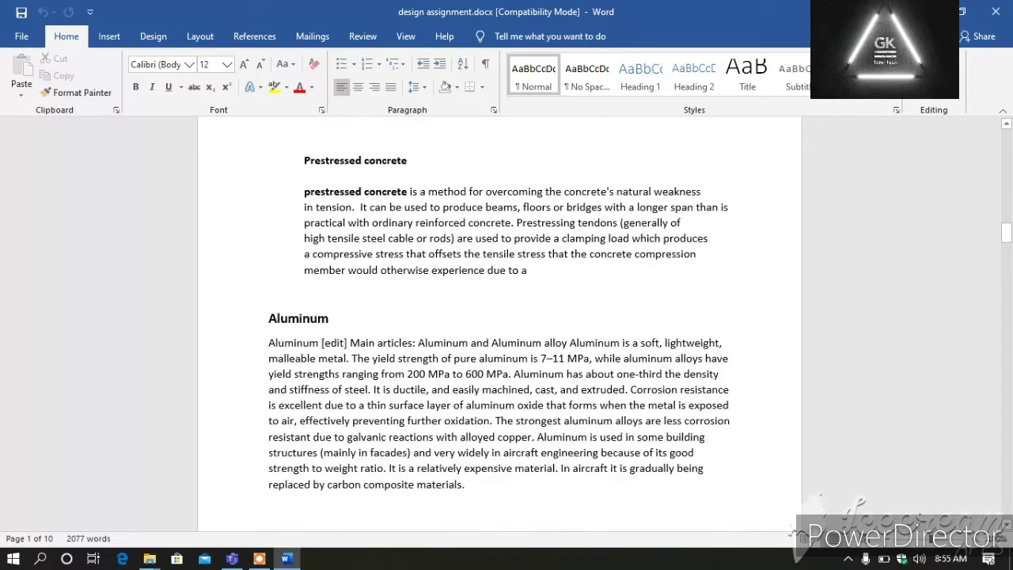
click(996, 11)
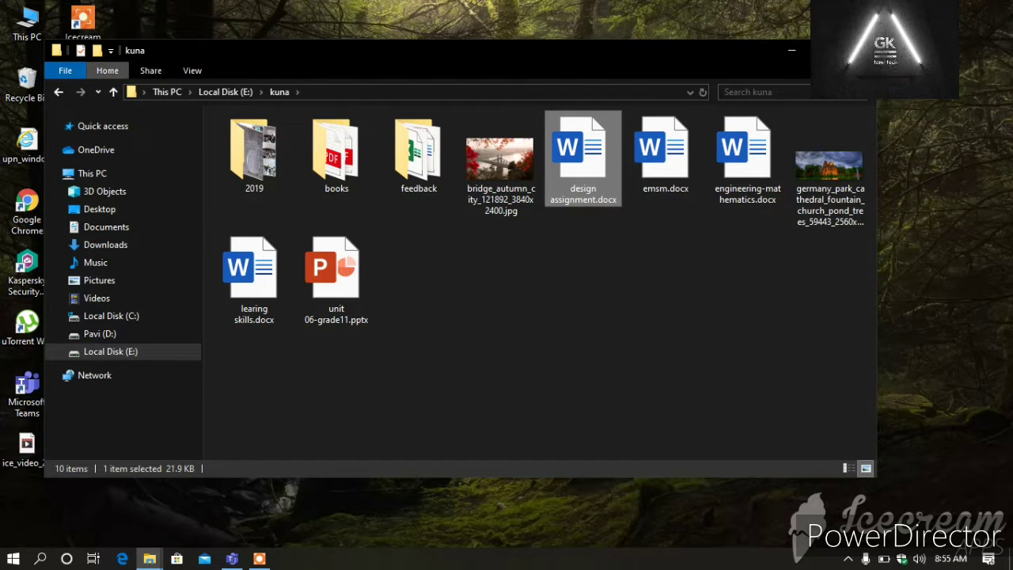
Create a new folder named gr10ict in the kuna folder
click(107, 71)
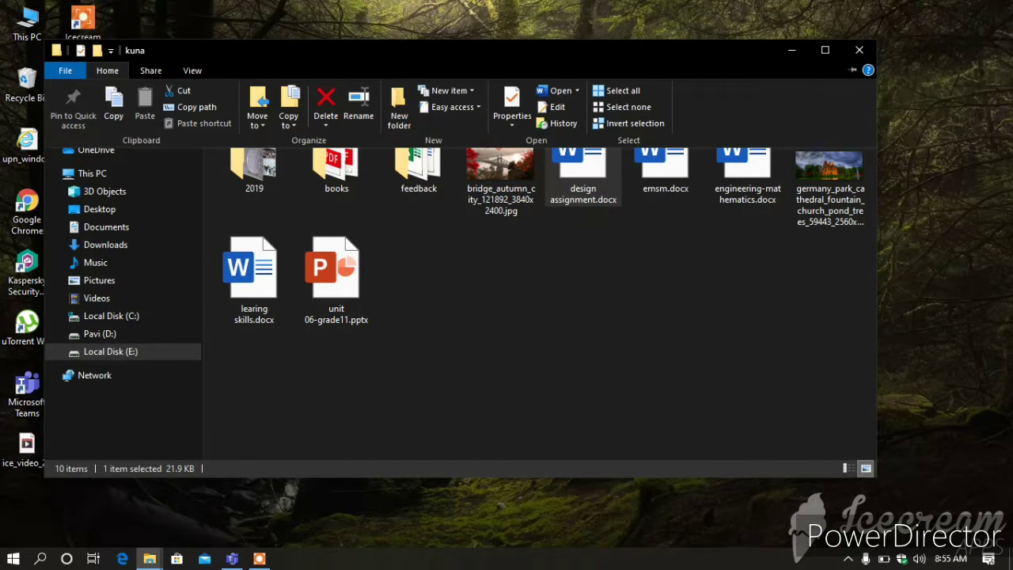
click(398, 107)
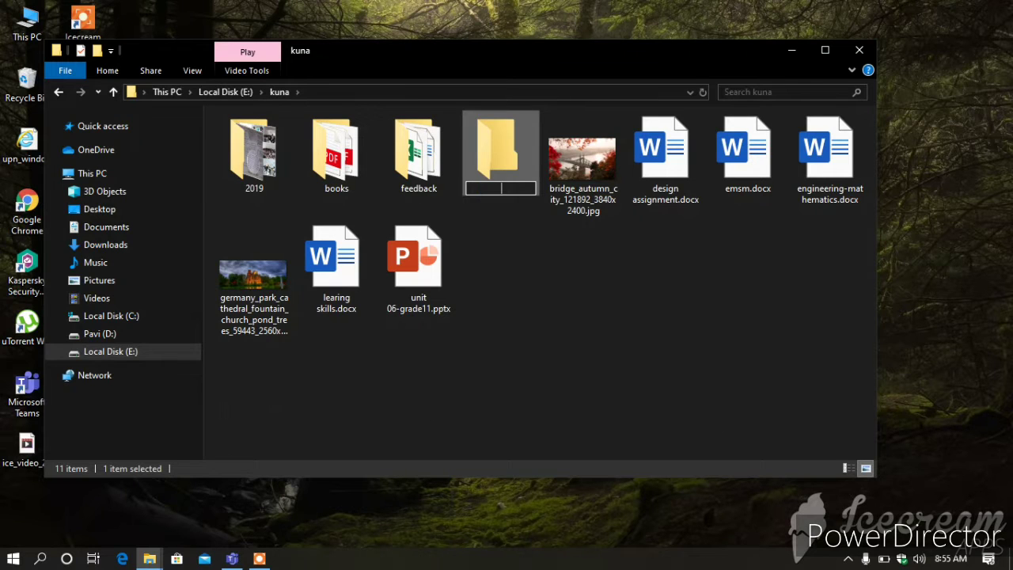
text(gr1)
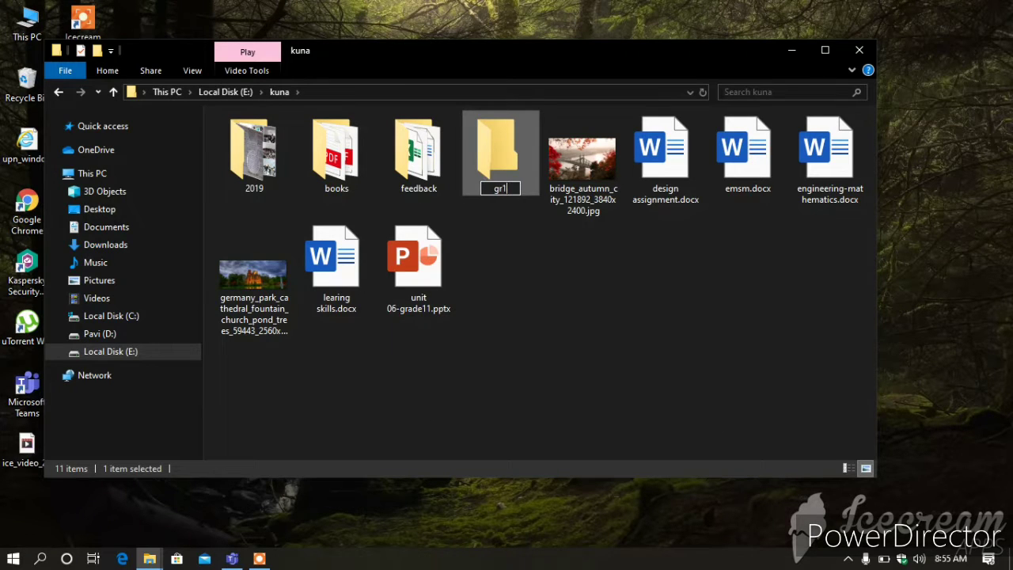
text(0ict)
key(Return)
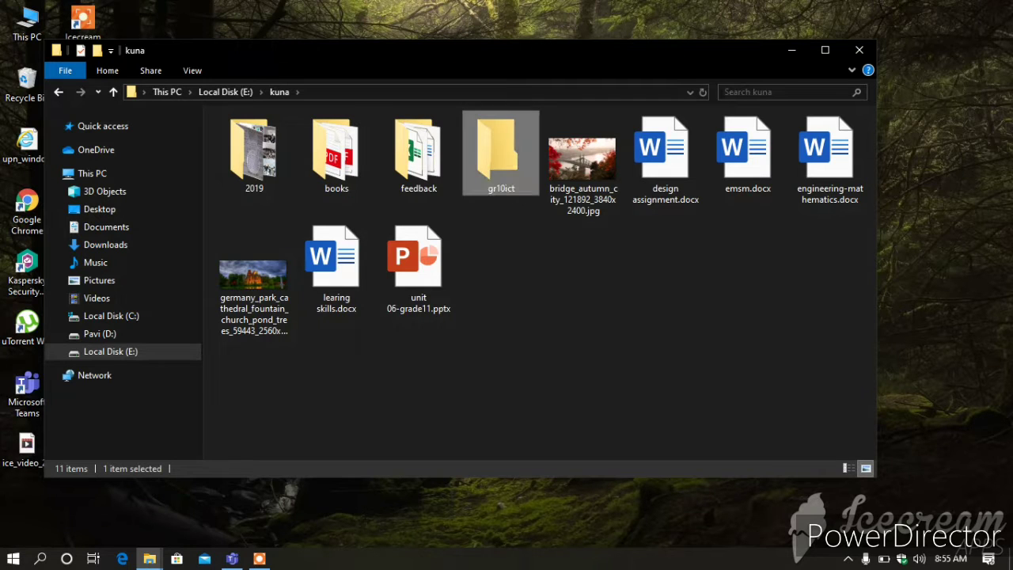
Open the gr10ict folder to check its contents and return to the kuna folder
click(554, 340)
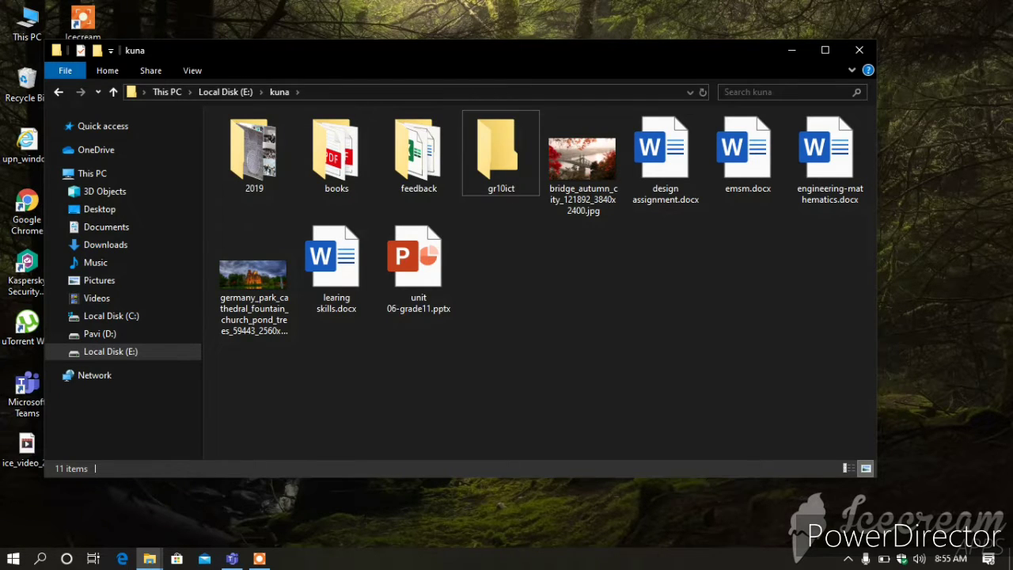
double_click(500, 154)
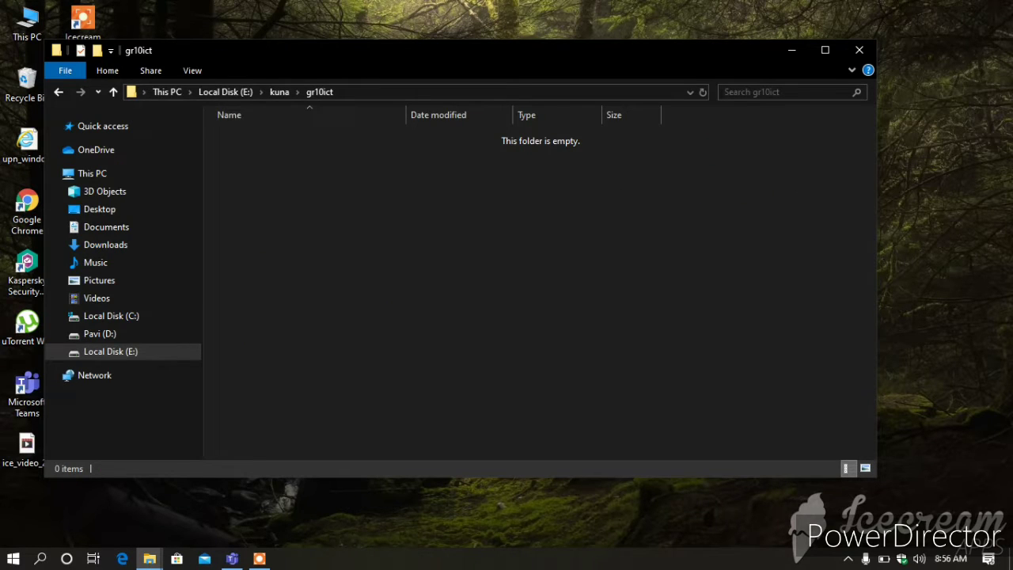
click(280, 91)
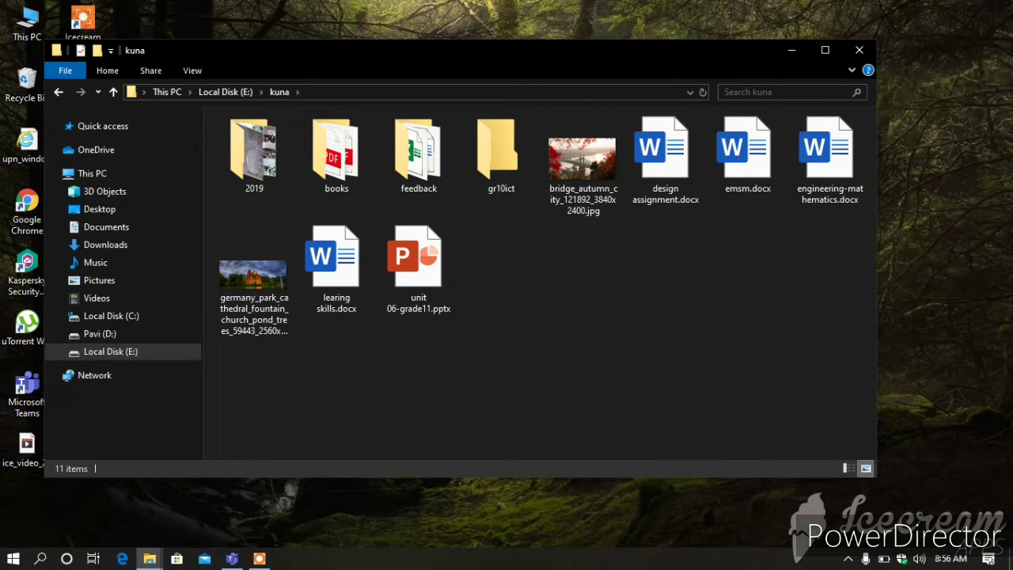
Create another new folder named gr11ict in the kuna folder
right_click(501, 247)
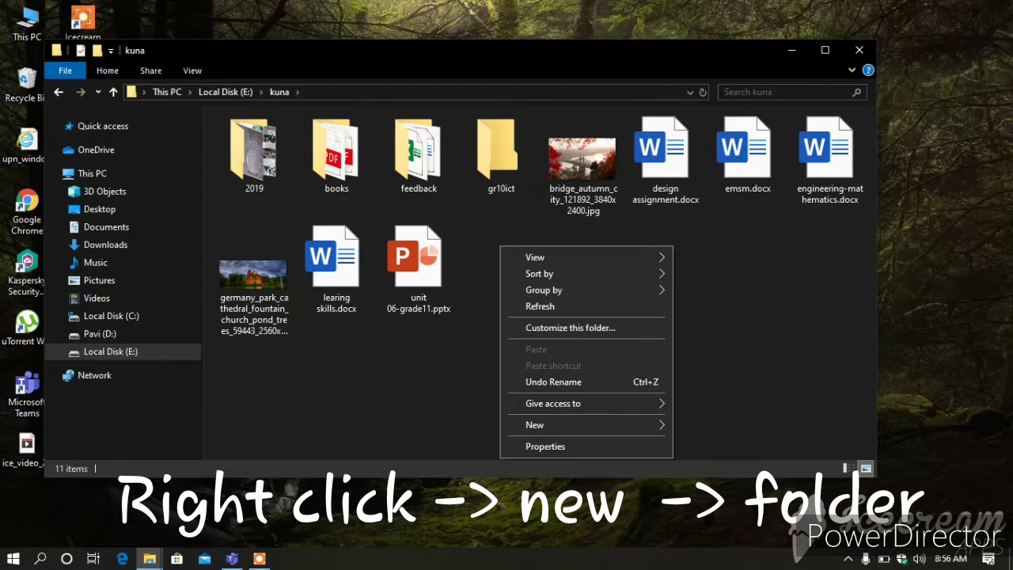
mouse_move(553, 425)
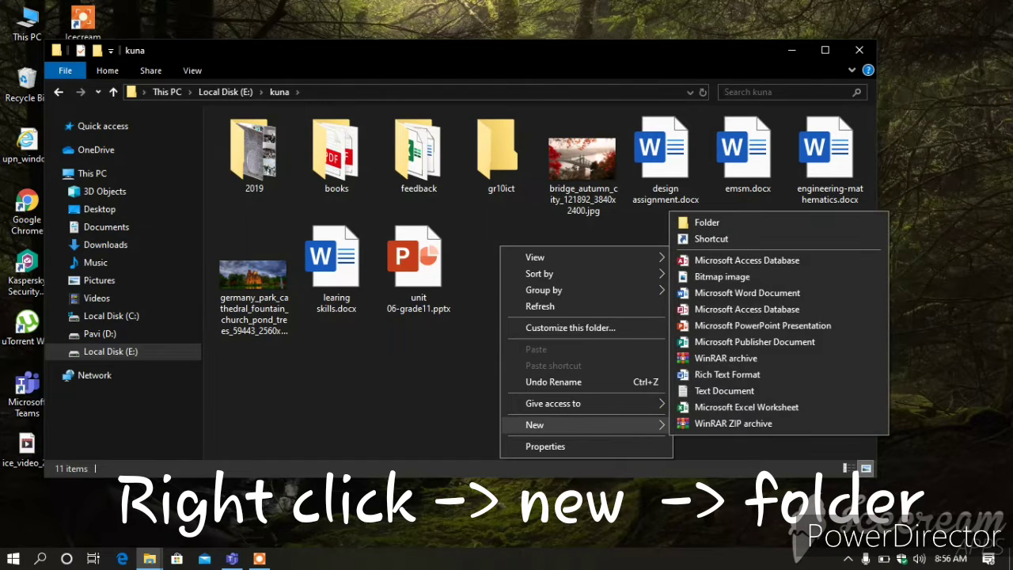
click(707, 223)
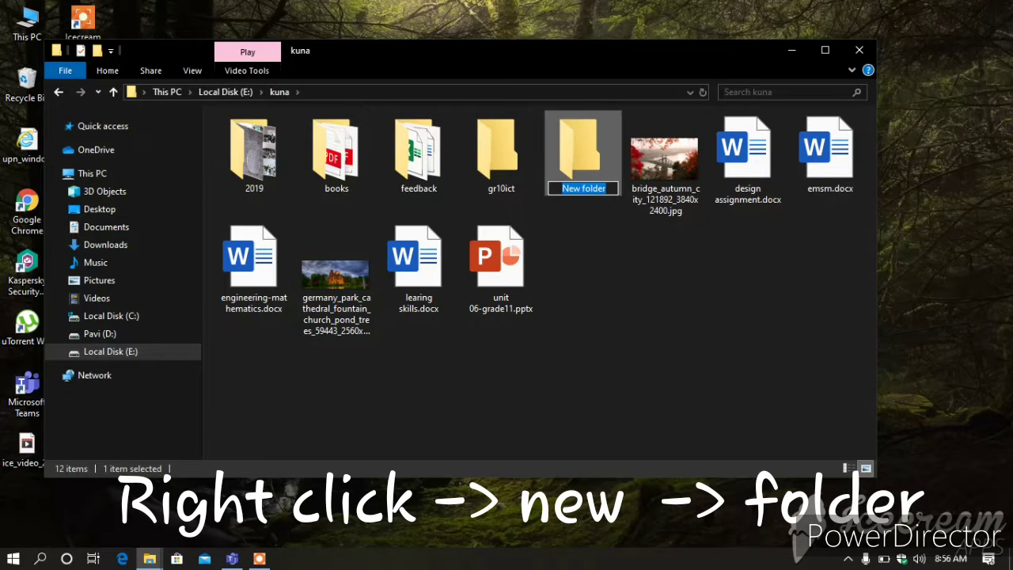
key(BackSpace)
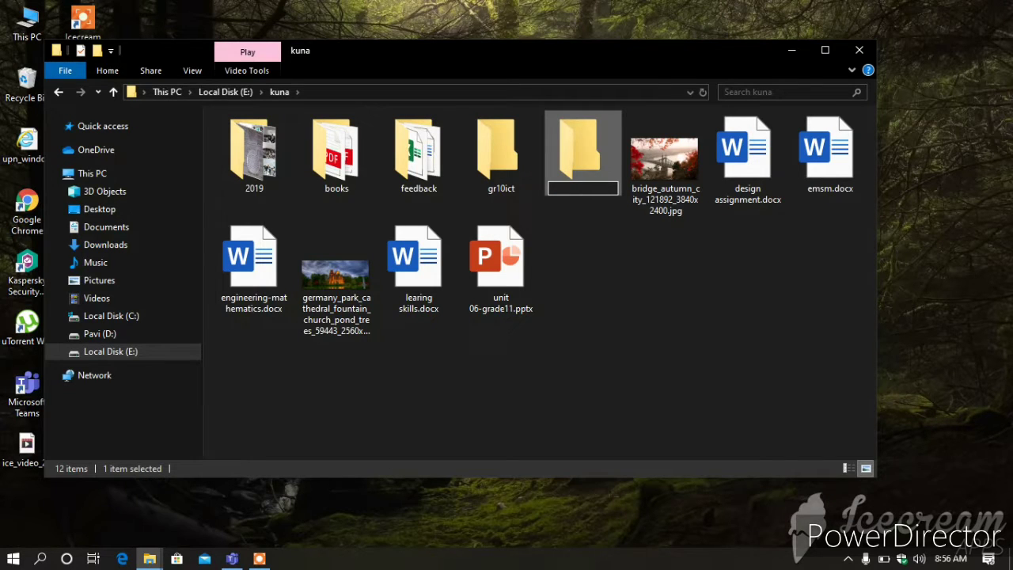
text(hr11ict)
key(BackSpace)
key(BackSpace)
key(BackSpace)
key(BackSpace)
key(BackSpace)
key(BackSpace)
key(BackSpace)
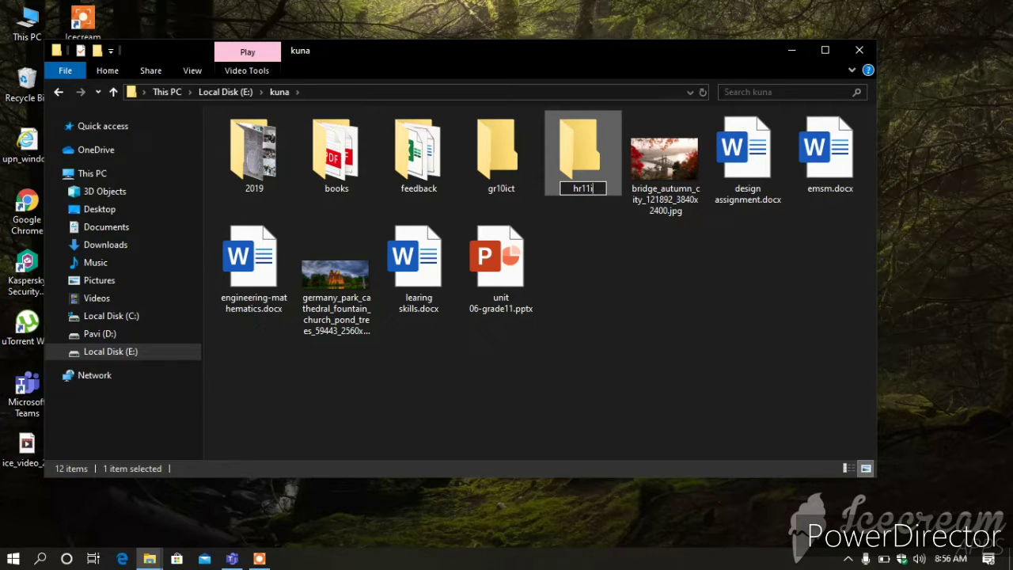
text(gr11ict)
key(Return)
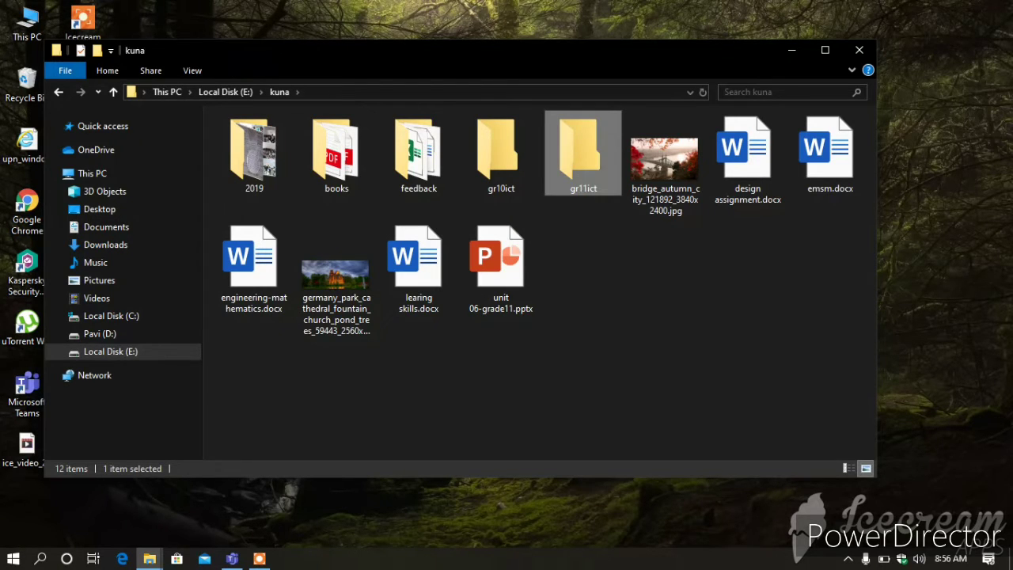
click(639, 341)
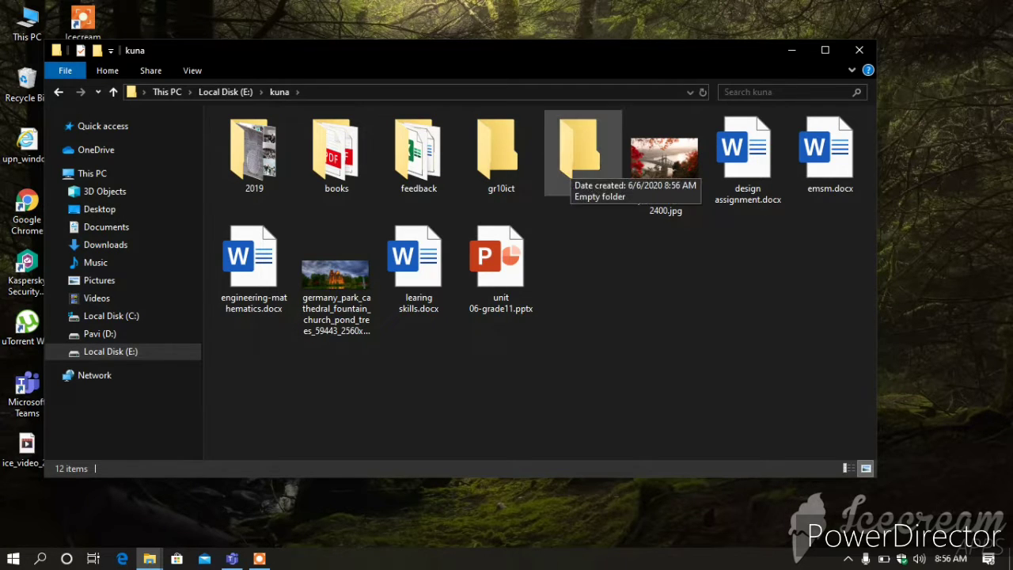
Delete the feedback folder to the Recycle Bin and minimize the kuna window
click(418, 155)
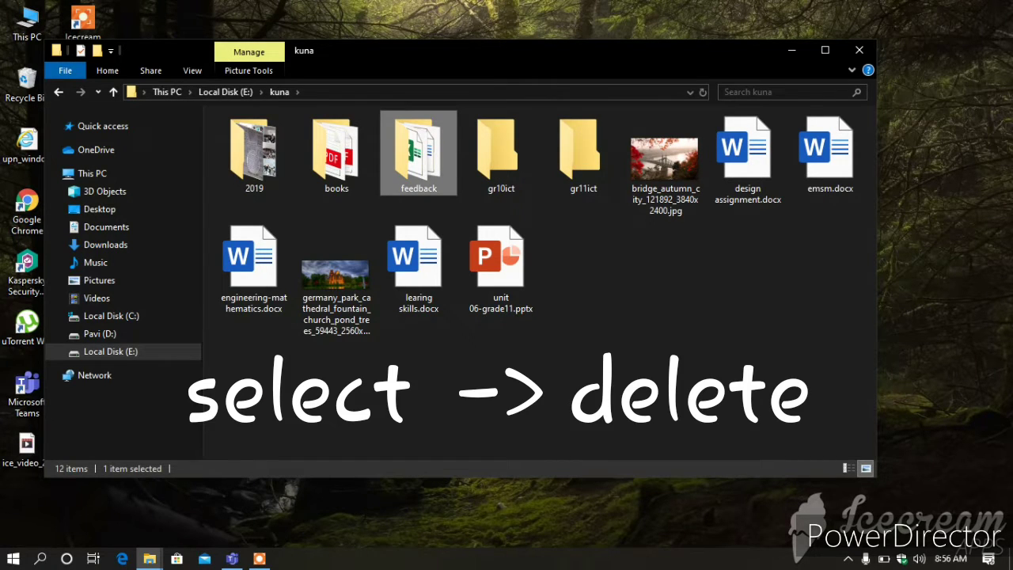
key(Delete)
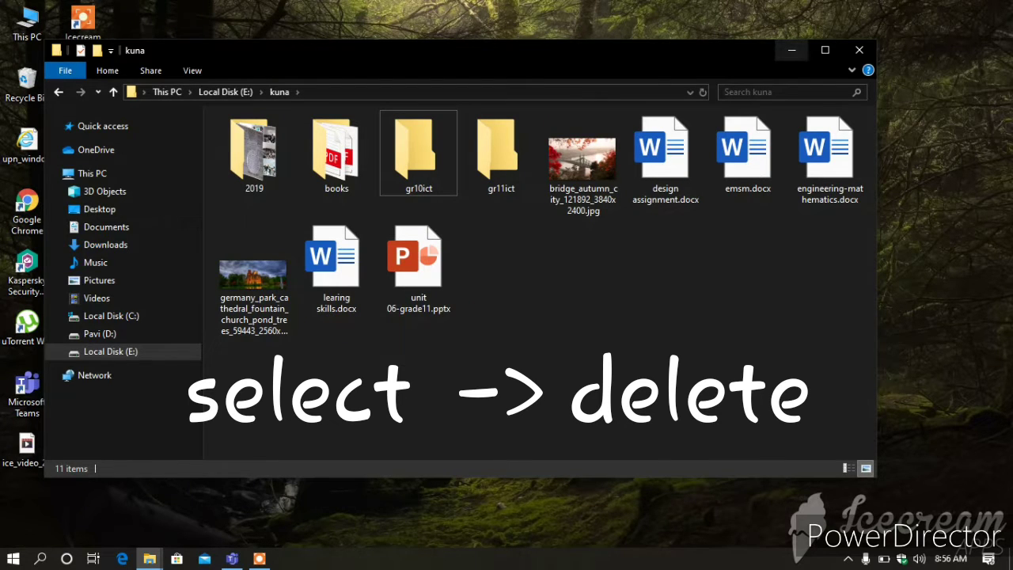
click(792, 50)
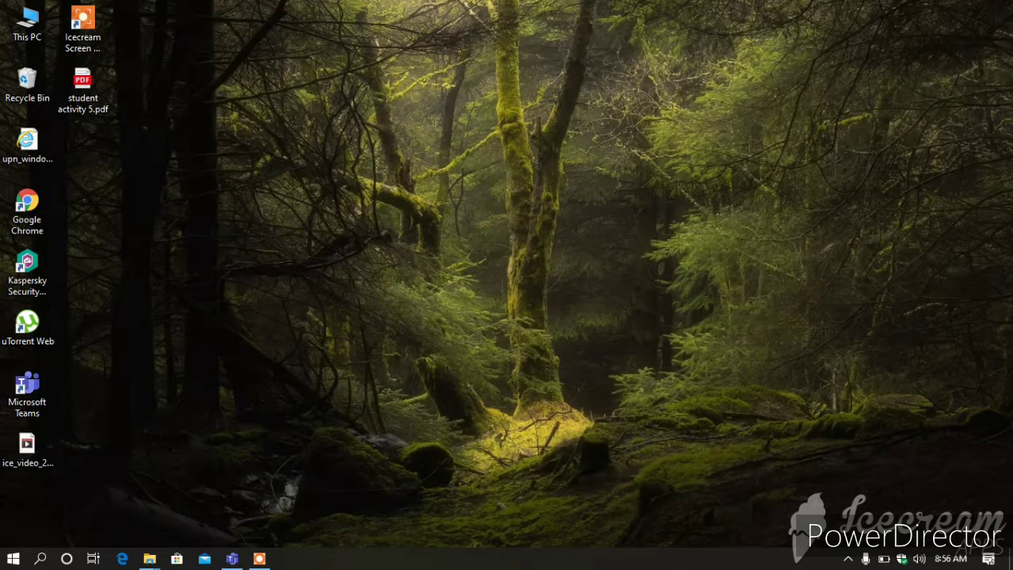
Restore the feedback folder from the Recycle Bin through its properties and close the Recycle Bin
double_click(26, 83)
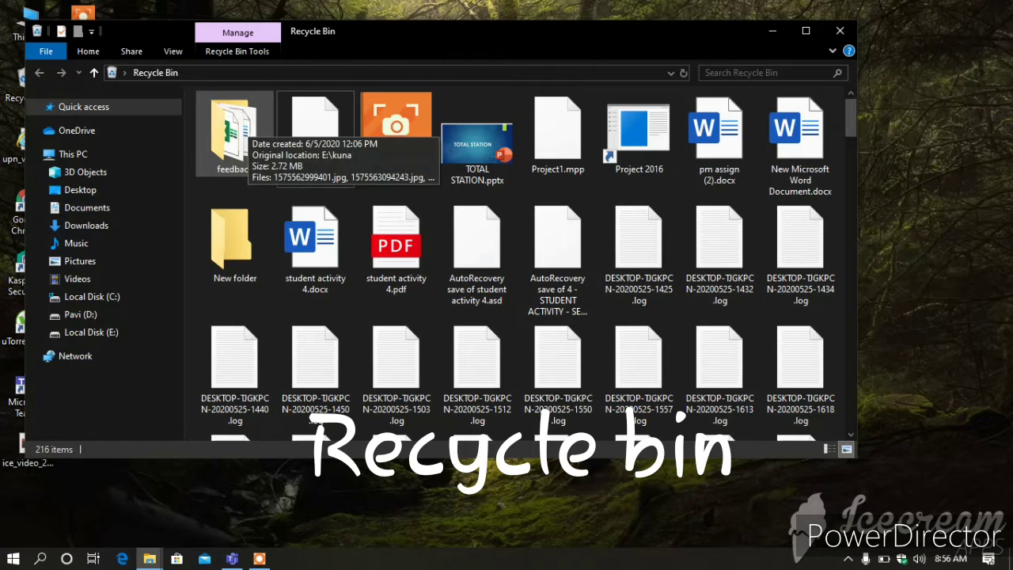
click(246, 122)
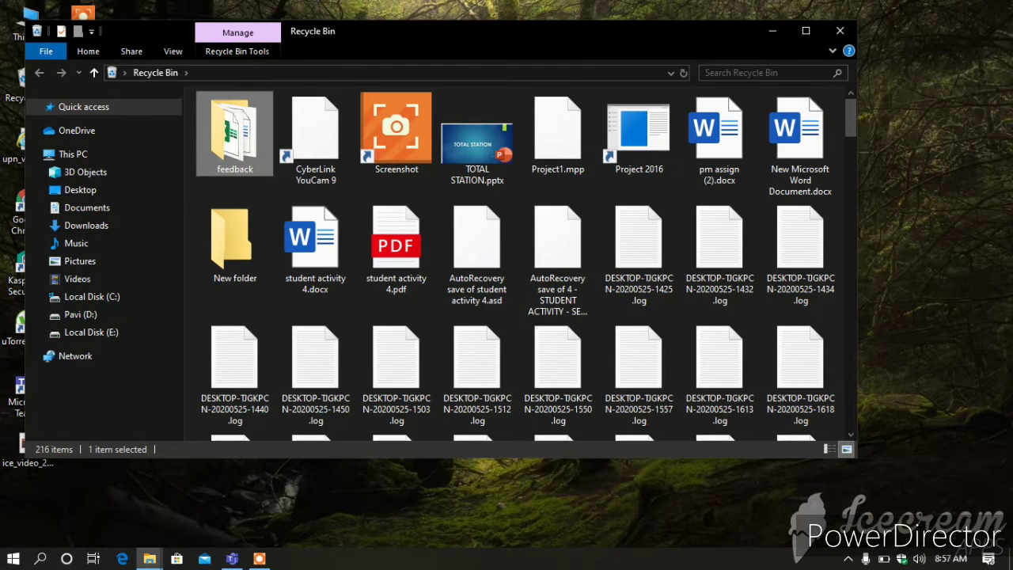
double_click(244, 128)
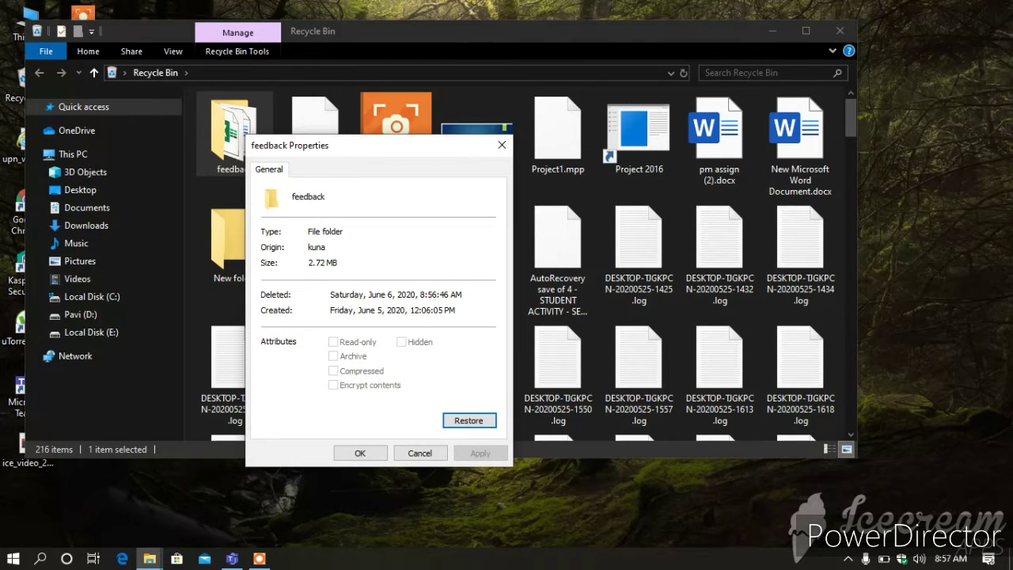
click(469, 420)
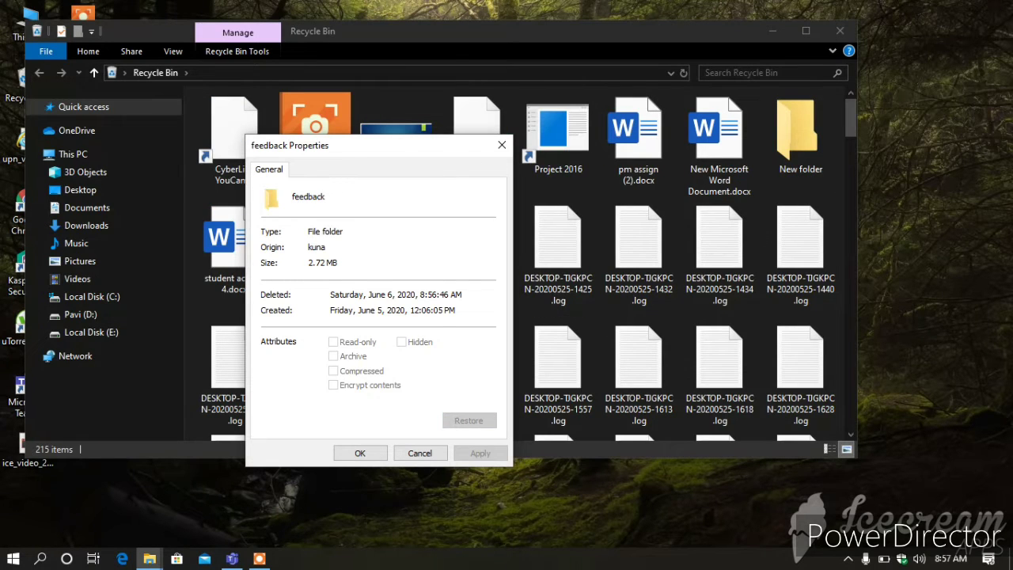
click(360, 453)
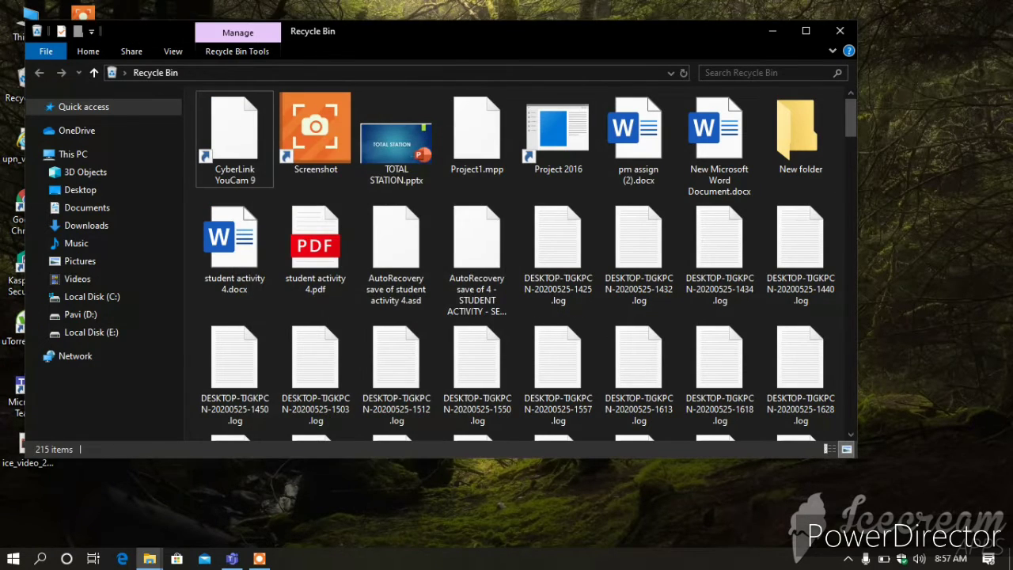
click(840, 31)
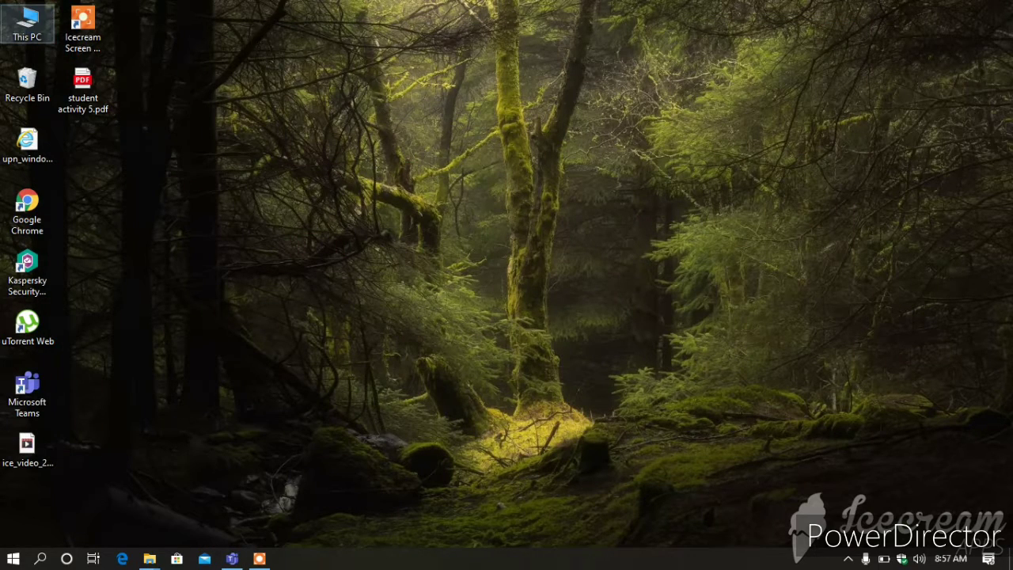
Permanently delete the feedback folder from the kuna folder on Local Disk (E:), bypassing the Recycle Bin
double_click(27, 23)
click(625, 277)
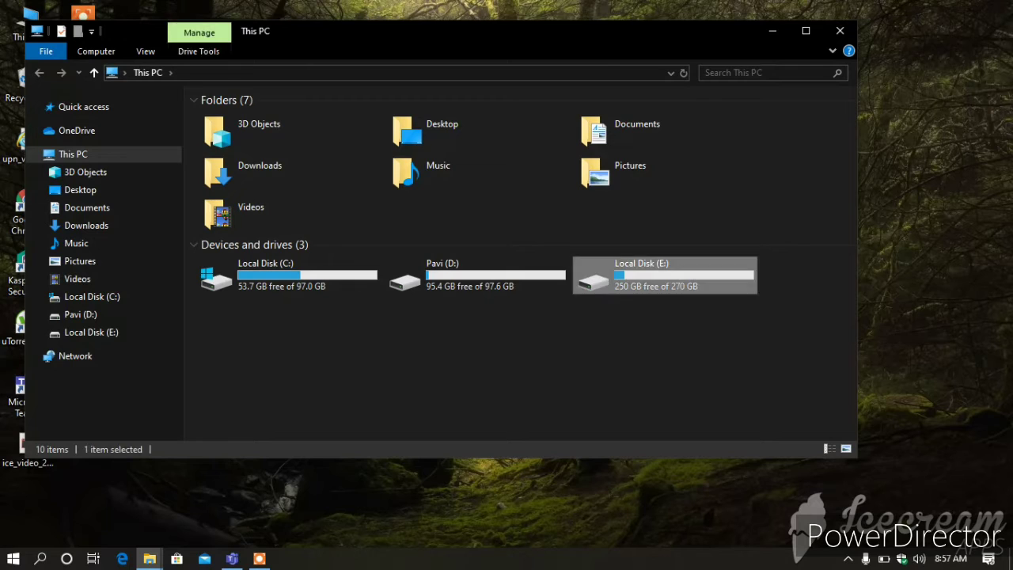
double_click(649, 276)
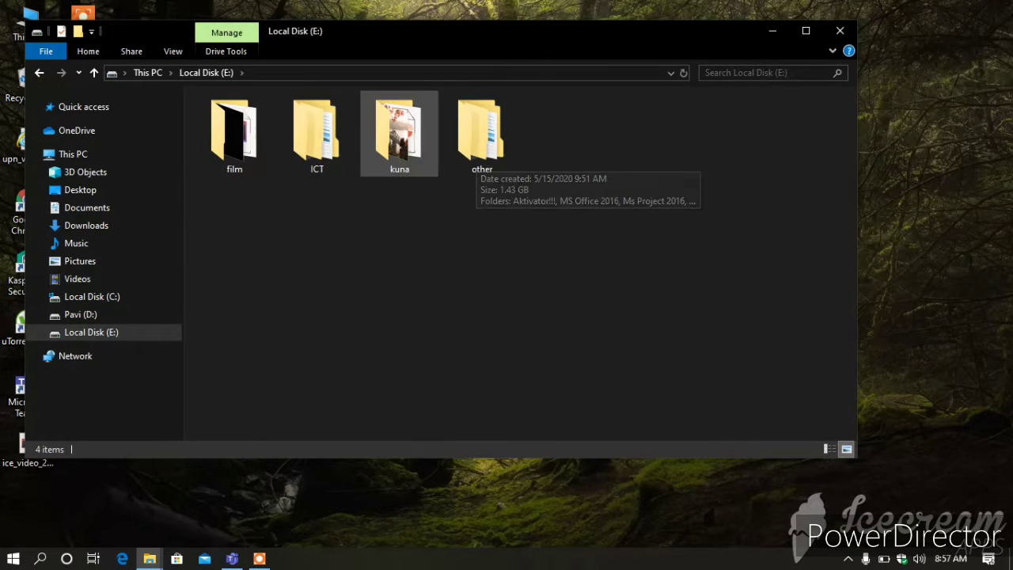
double_click(400, 131)
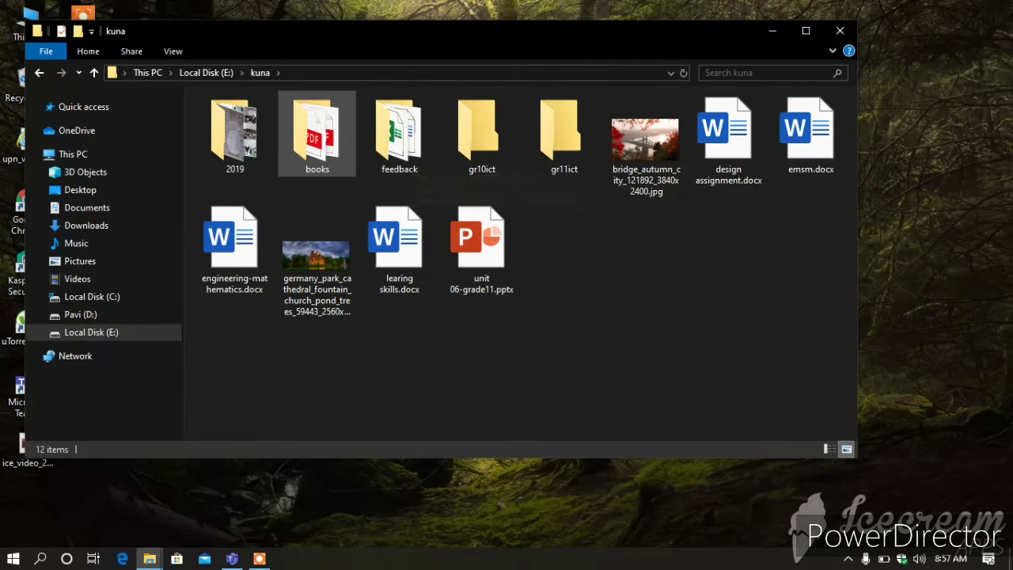
click(395, 141)
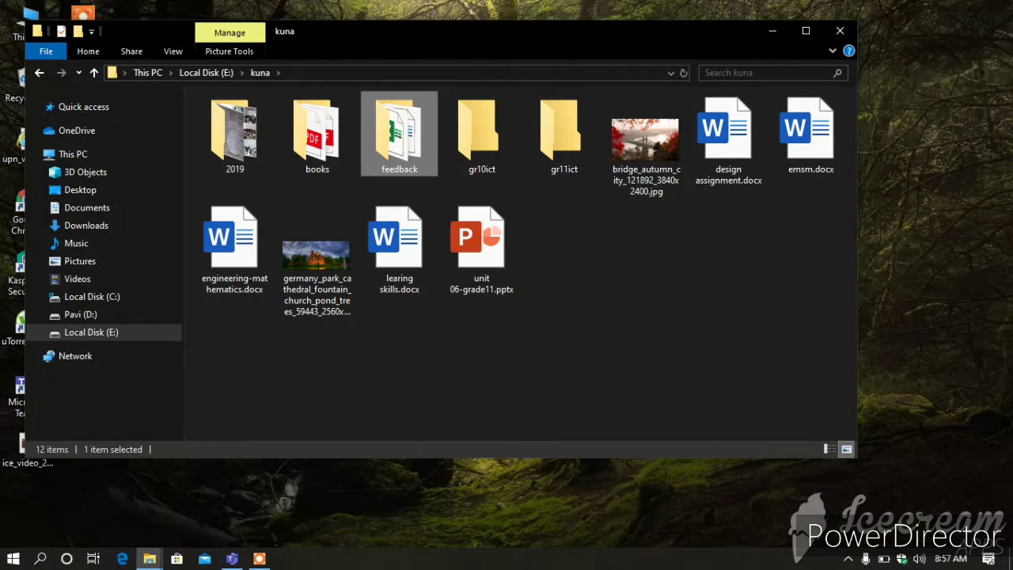
key(shift+Delete)
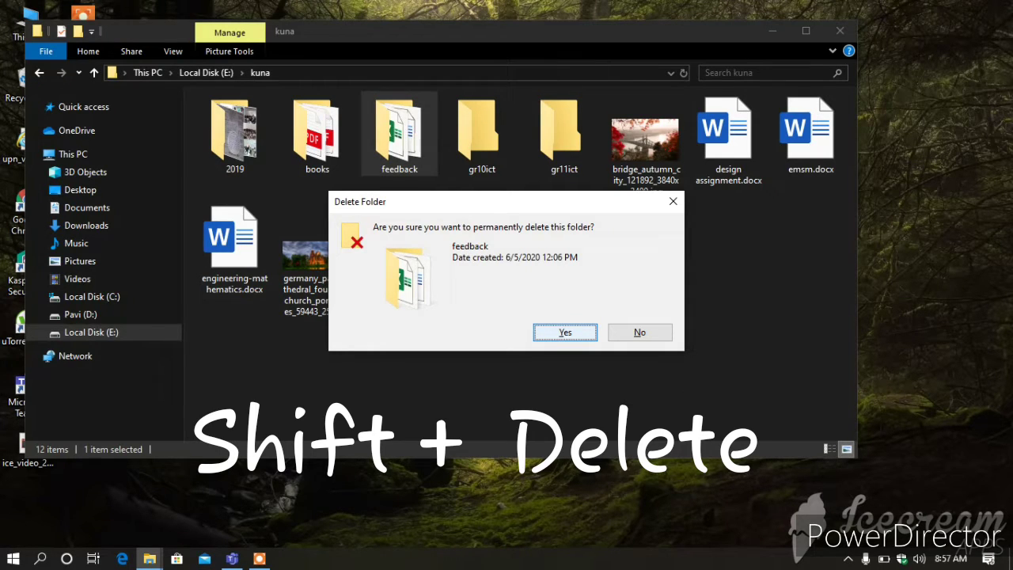
key(Return)
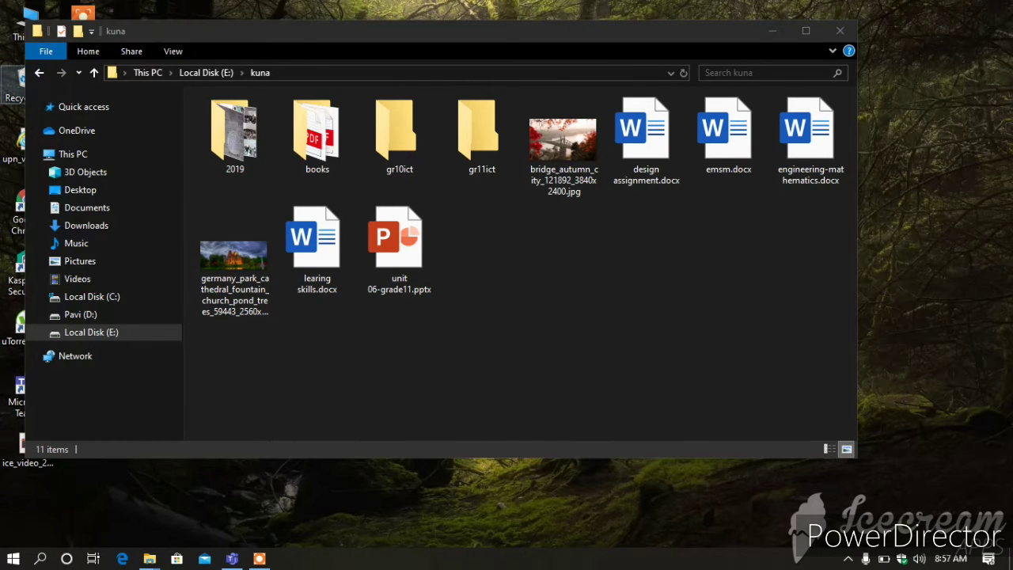
Open the Recycle Bin to check whether it contains the feedback folder
double_click(15, 84)
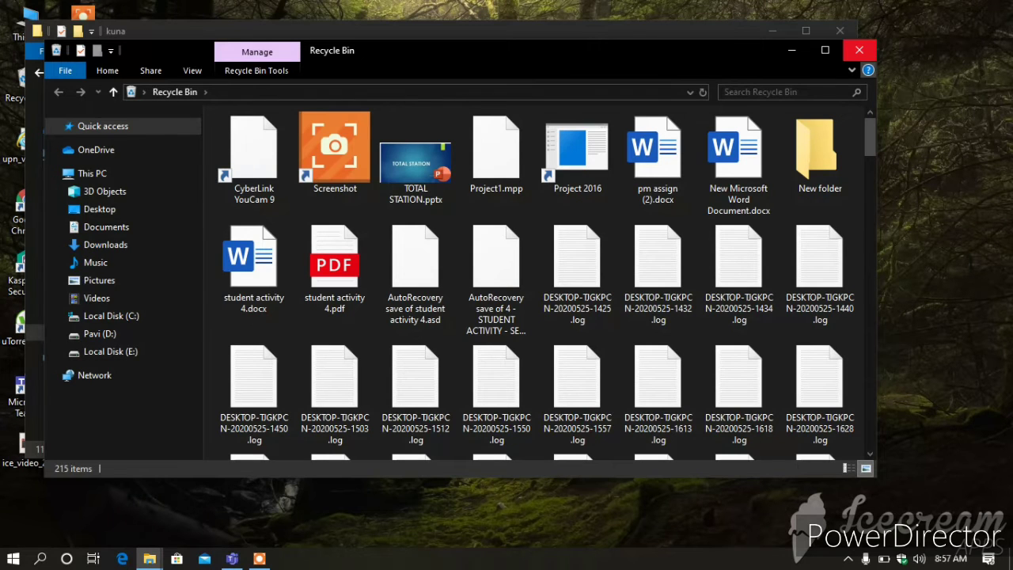
Close the Recycle Bin and rename the gr11ict folder in kuna as g10 science
click(860, 50)
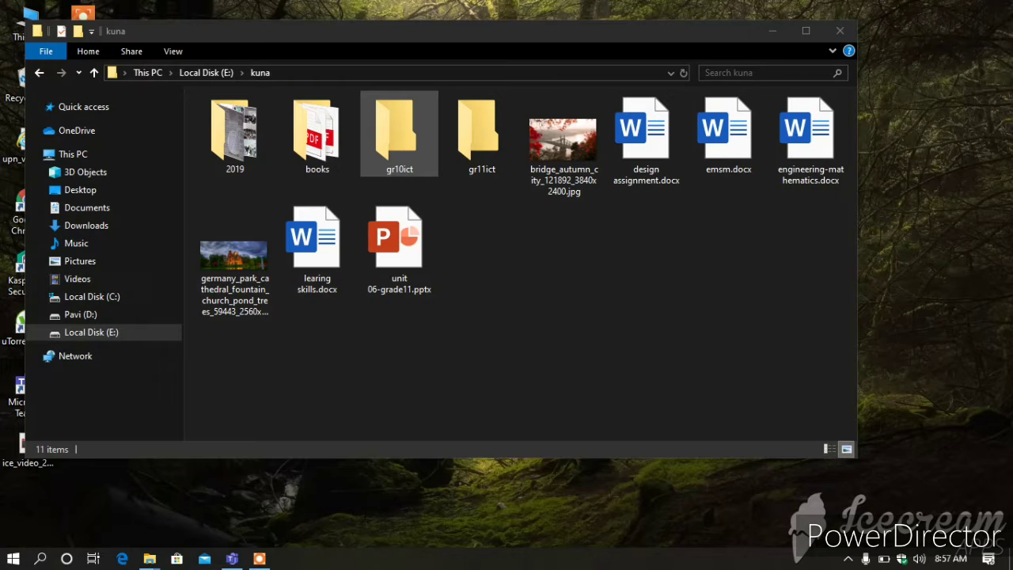
click(481, 130)
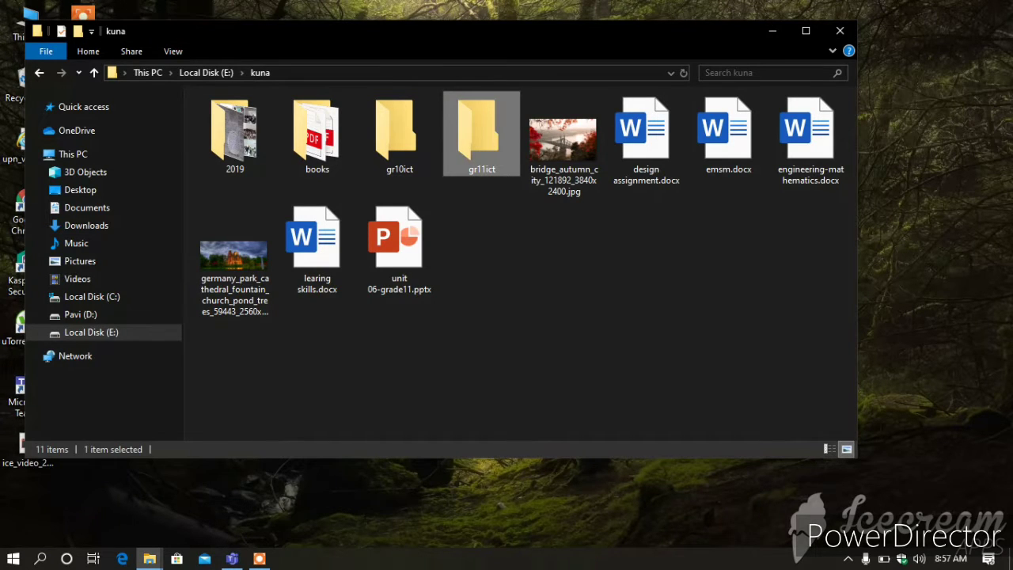
right_click(449, 134)
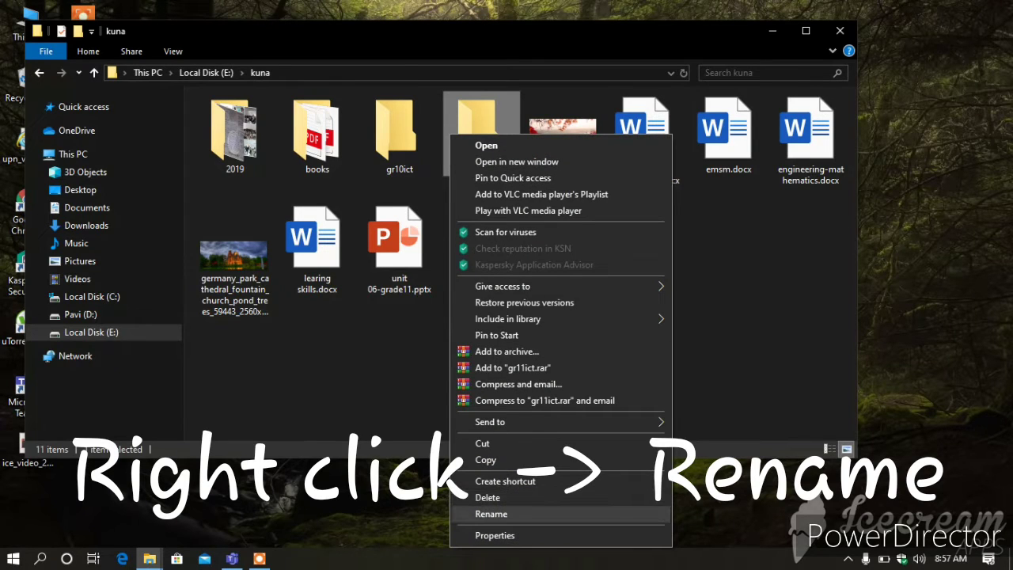
click(490, 514)
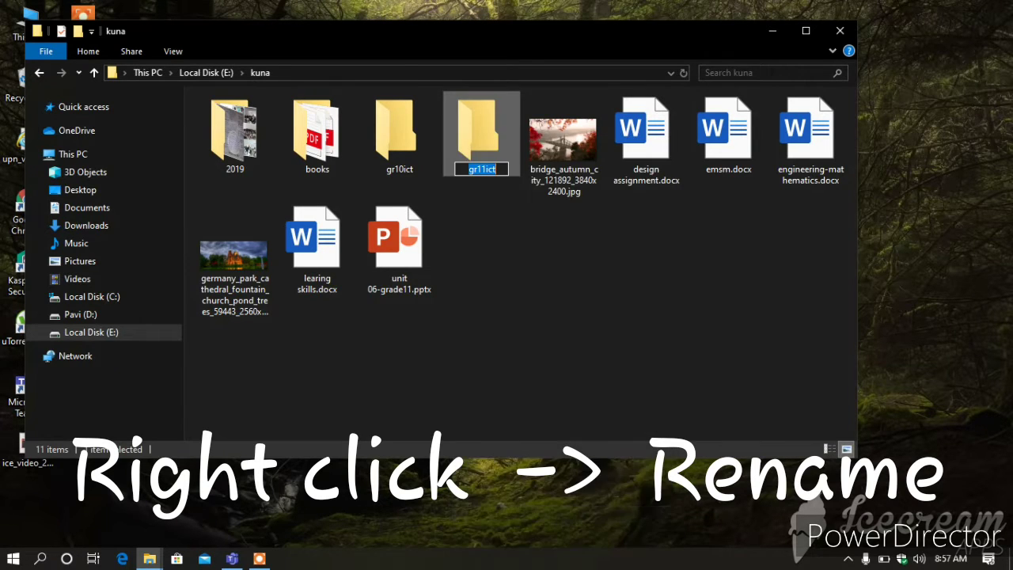
key(BackSpace)
text(g10 science)
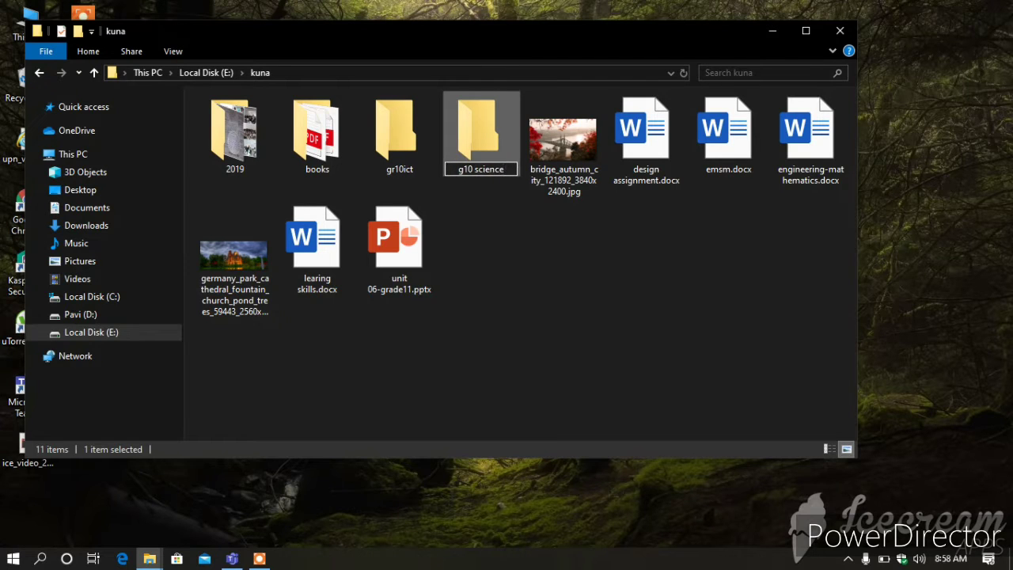
key(Return)
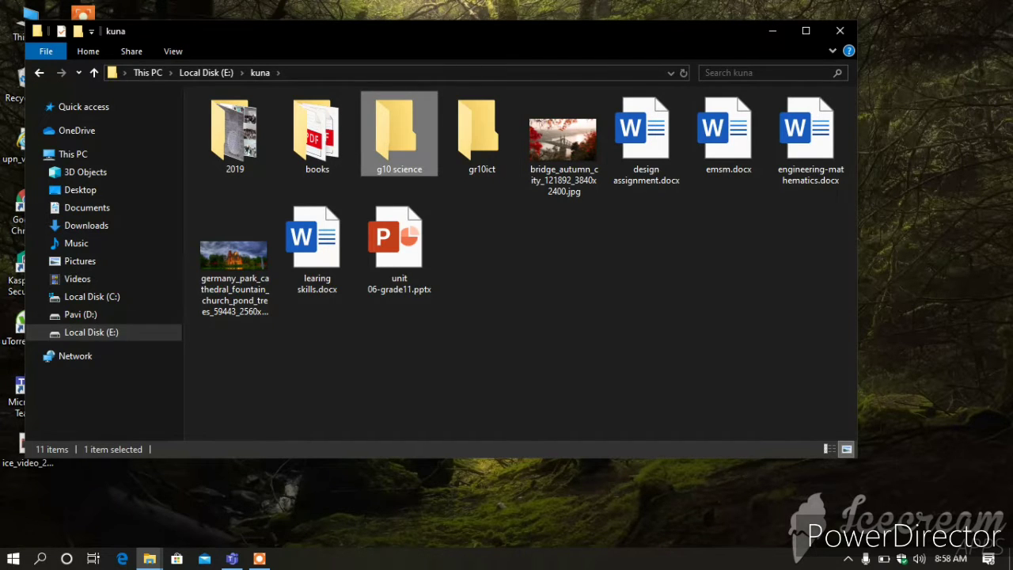
click(538, 340)
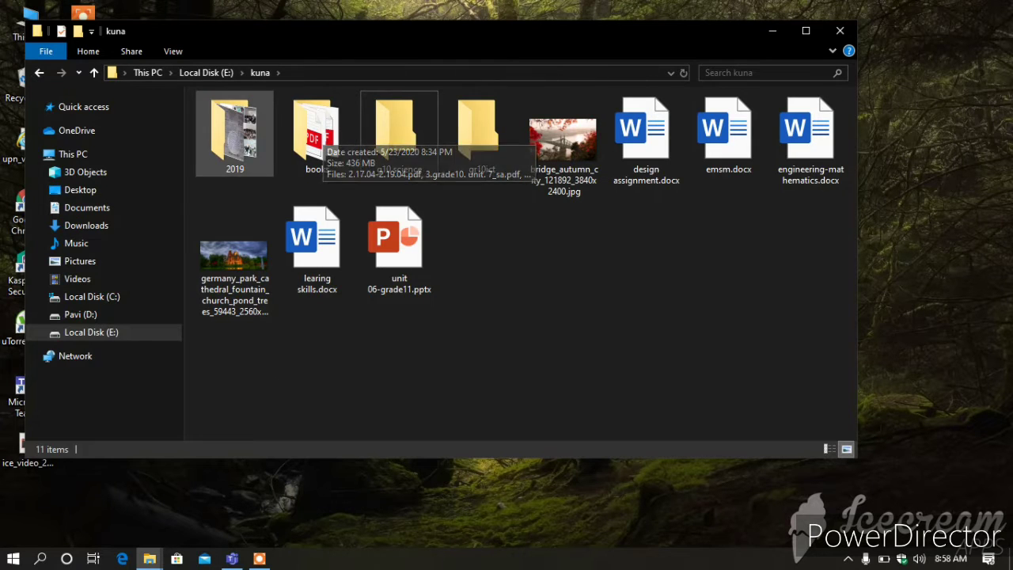
Examine the books folder's properties, from general details through previous versions to customization options, and close them without changes
click(309, 131)
right_click(326, 135)
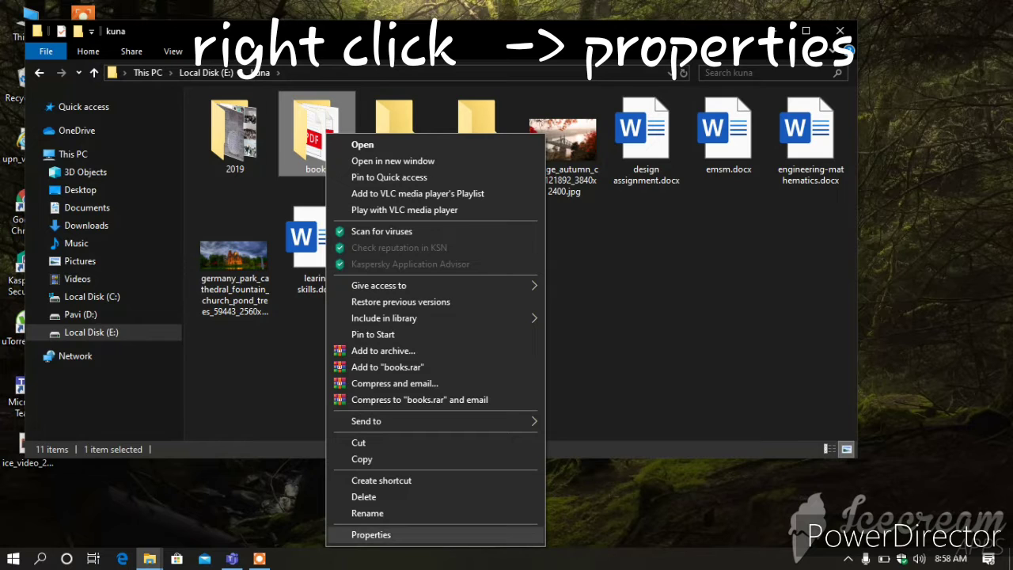
click(371, 534)
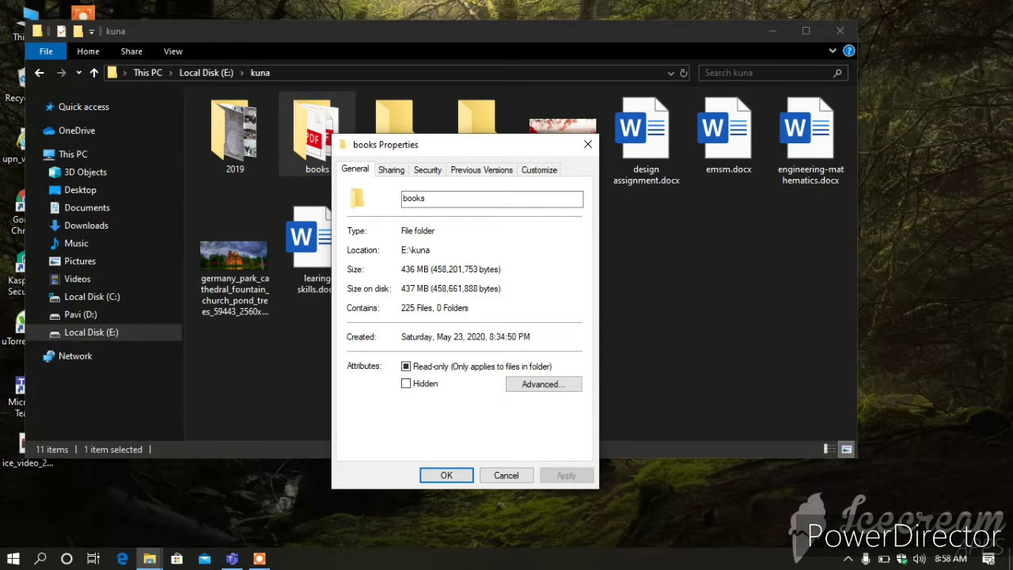
key(ctrl+Tab)
key(ctrl+Tab)
key(ctrl+Tab)
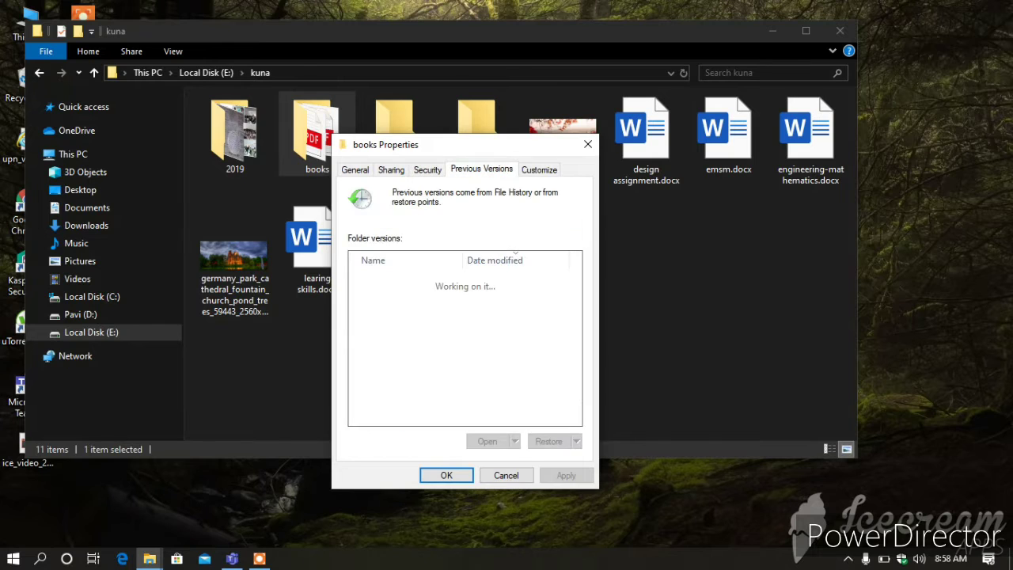
key(ctrl+Tab)
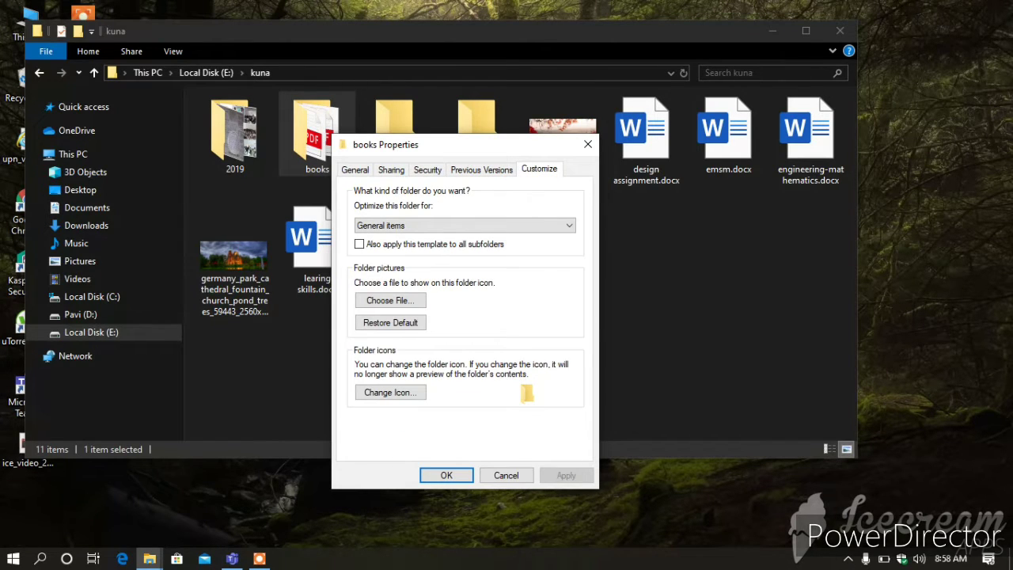
click(588, 144)
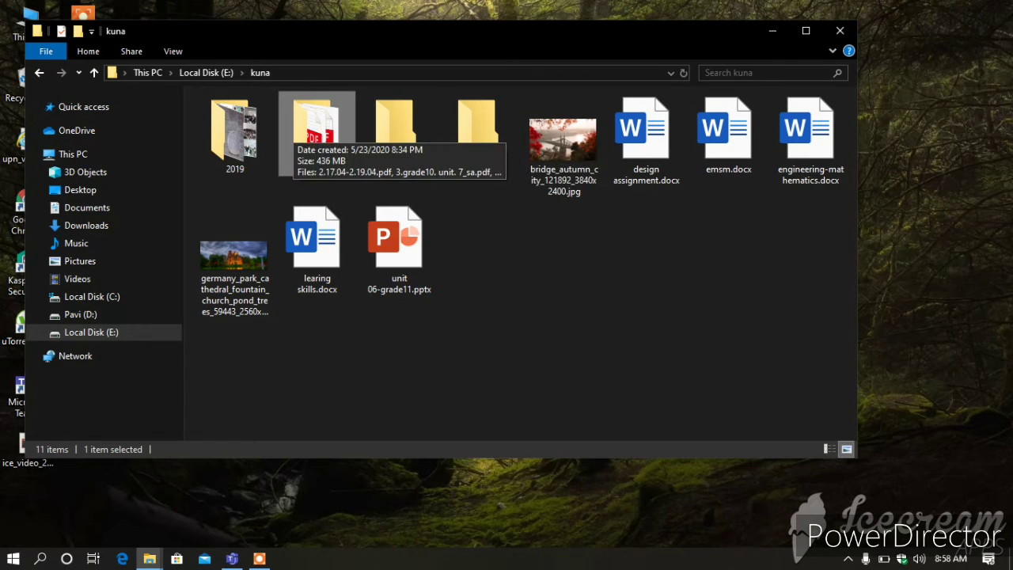
Change the books folder's icon to the multicoloured blocks icon from SHELL32.dll and apply it
right_click(294, 129)
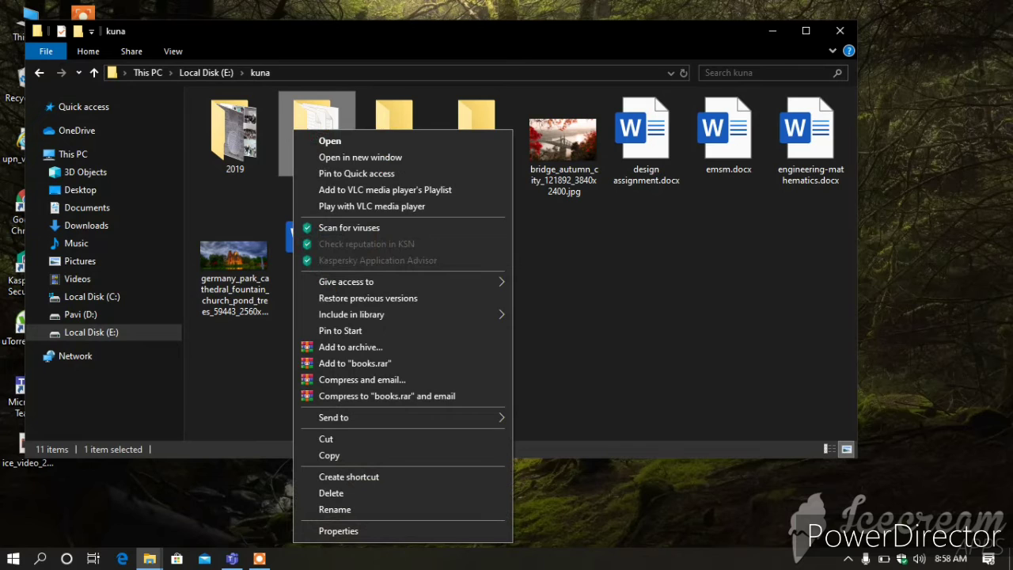
click(339, 530)
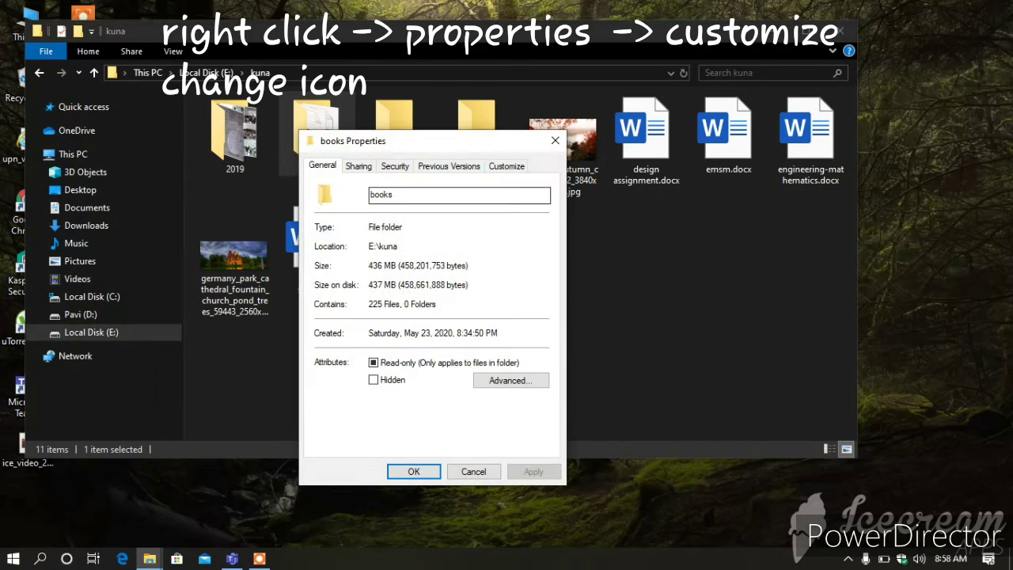
click(506, 166)
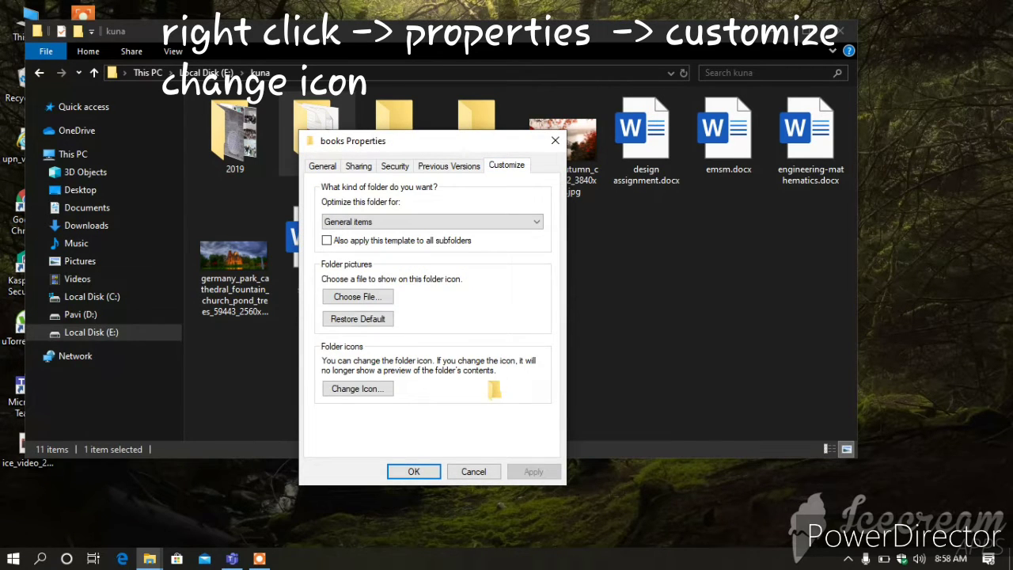
click(357, 388)
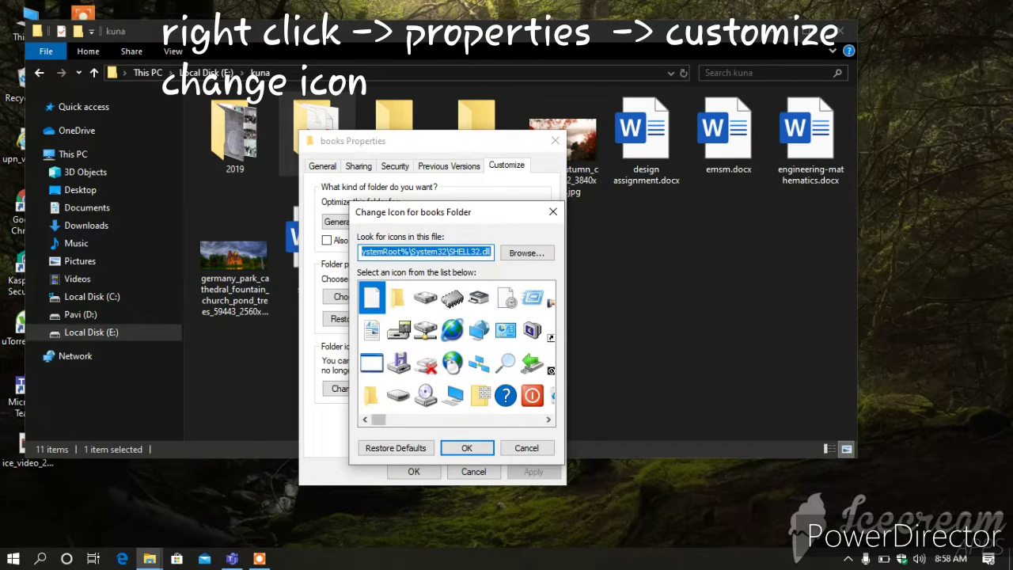
scroll(456, 348, right, 5)
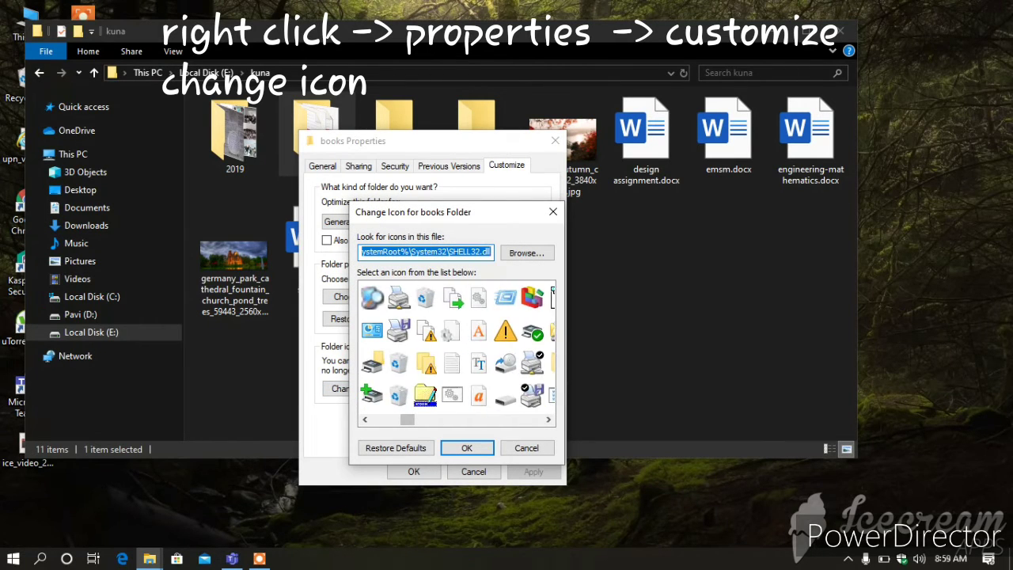
click(533, 298)
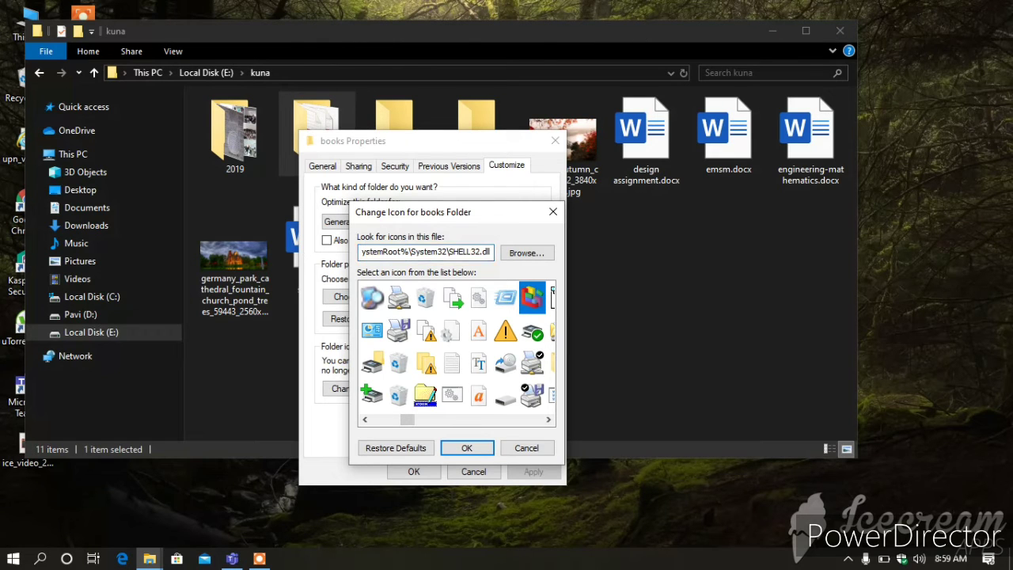
click(467, 448)
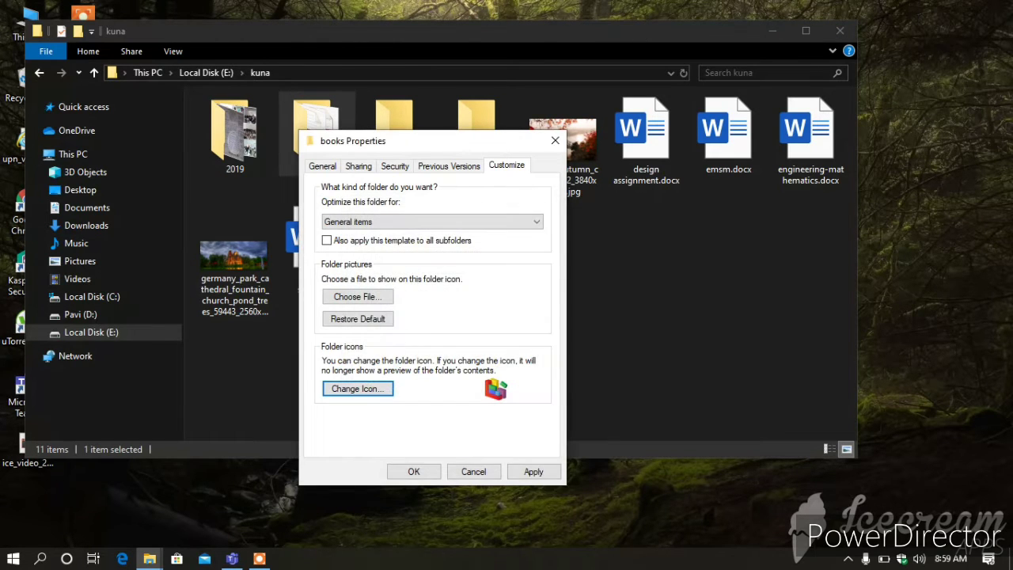
click(534, 472)
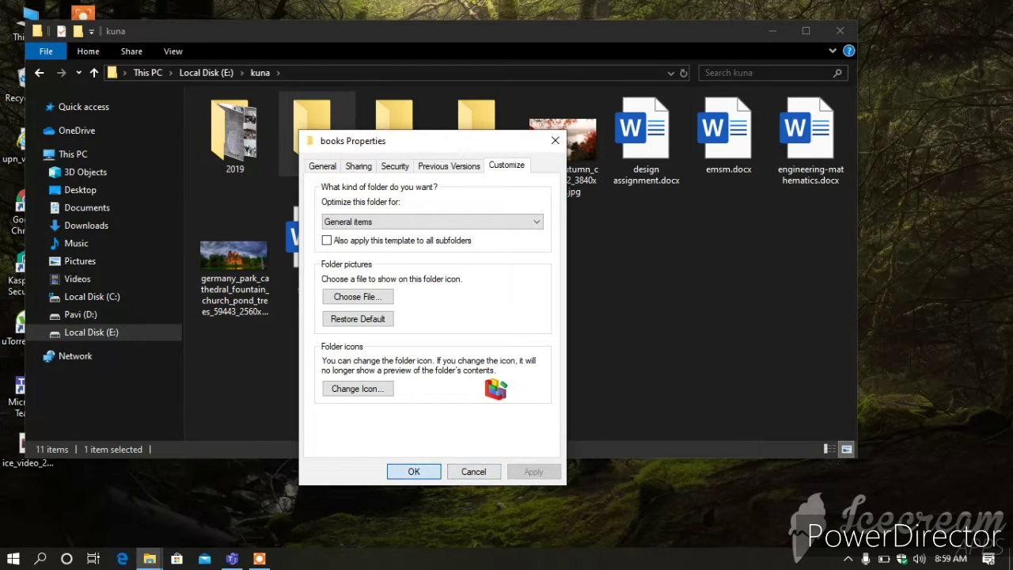
key(Return)
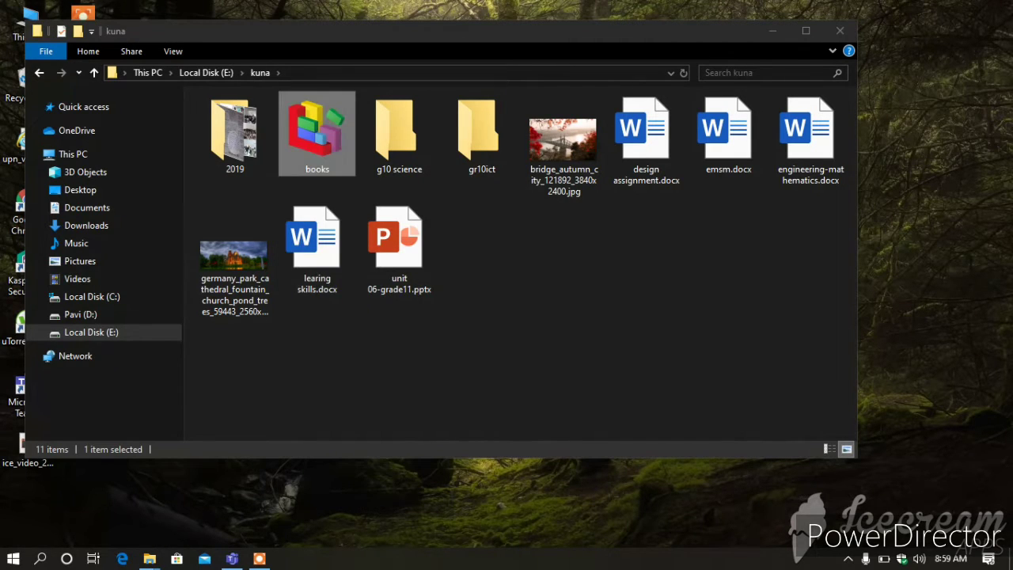
click(506, 316)
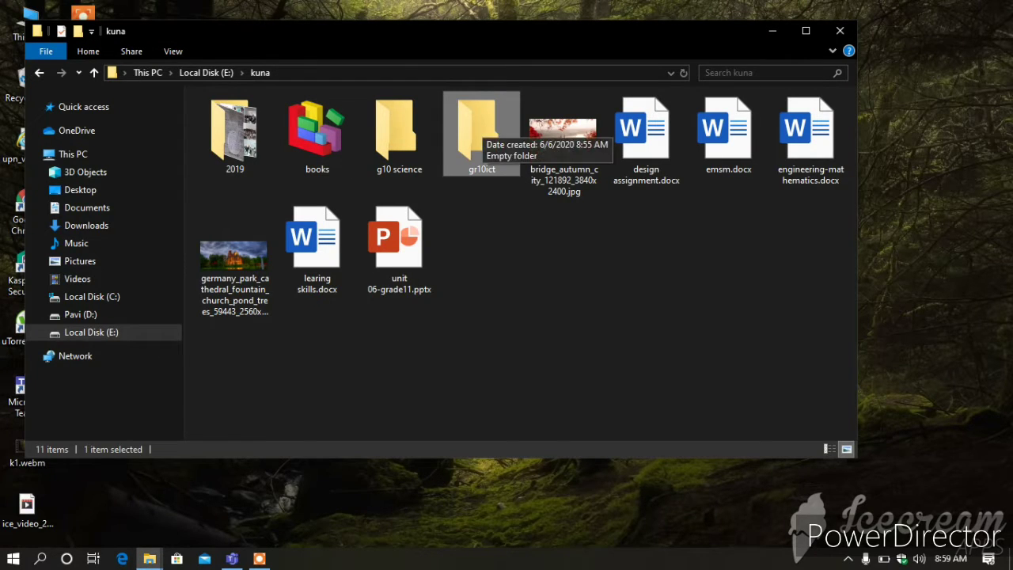
Copy the gr10ict folder from kuna and paste it into the g10 science folder
click(503, 237)
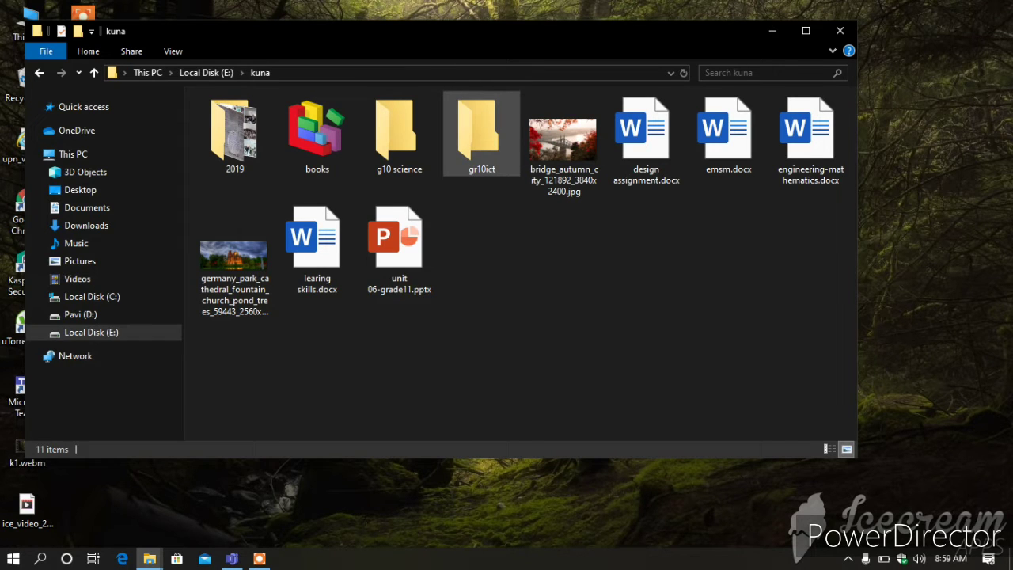
right_click(480, 134)
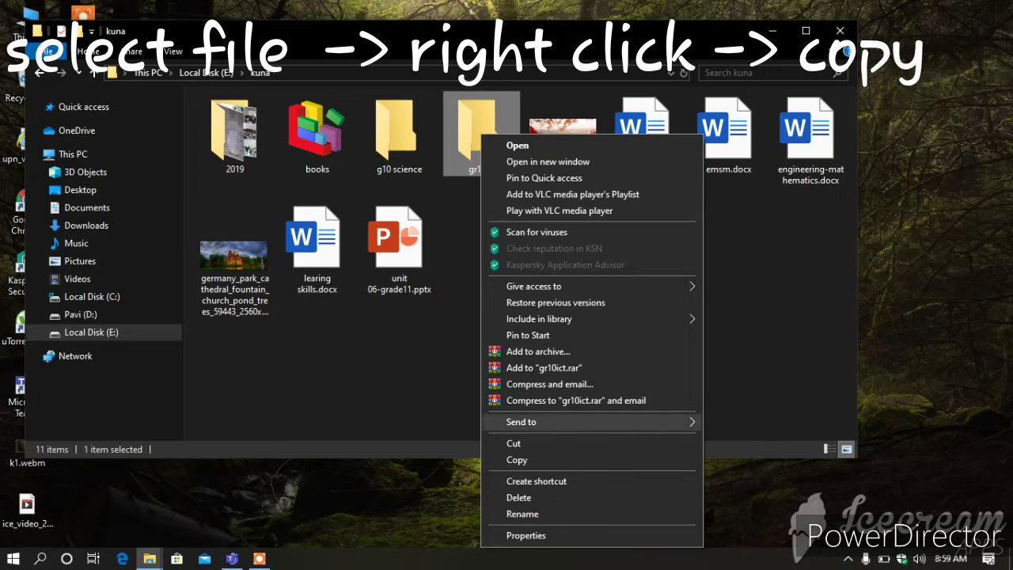
click(518, 460)
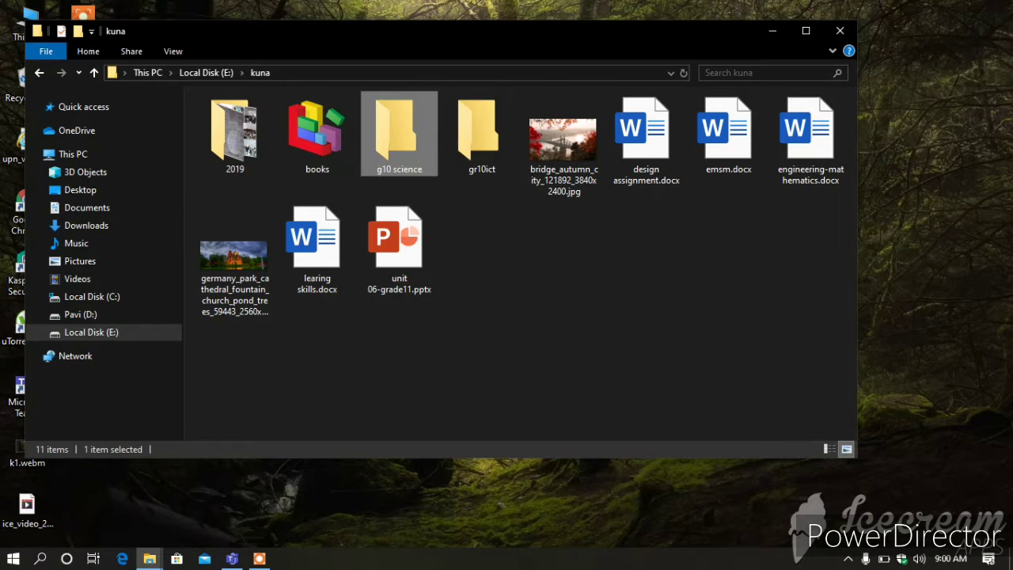
double_click(395, 130)
right_click(408, 167)
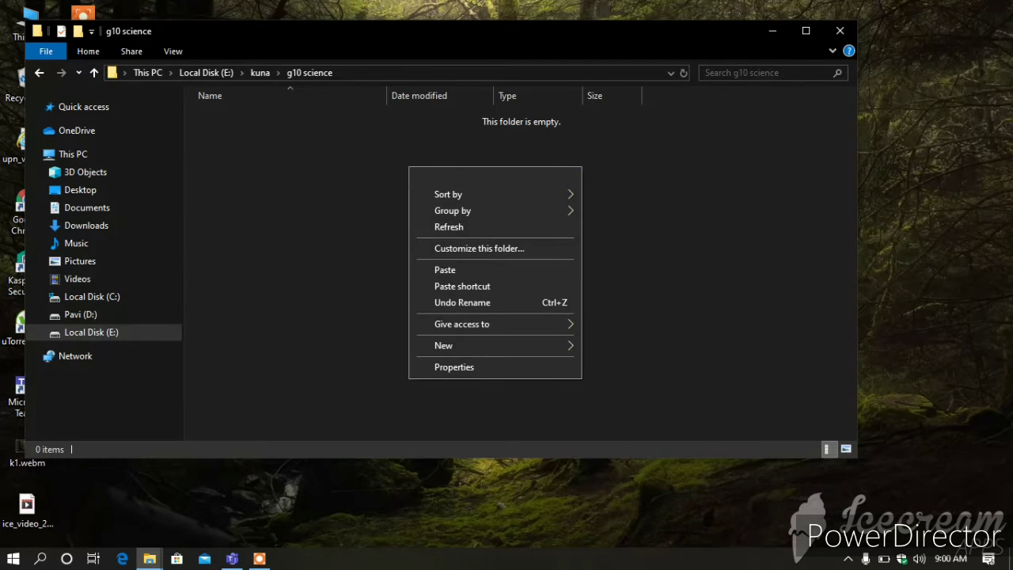
click(451, 270)
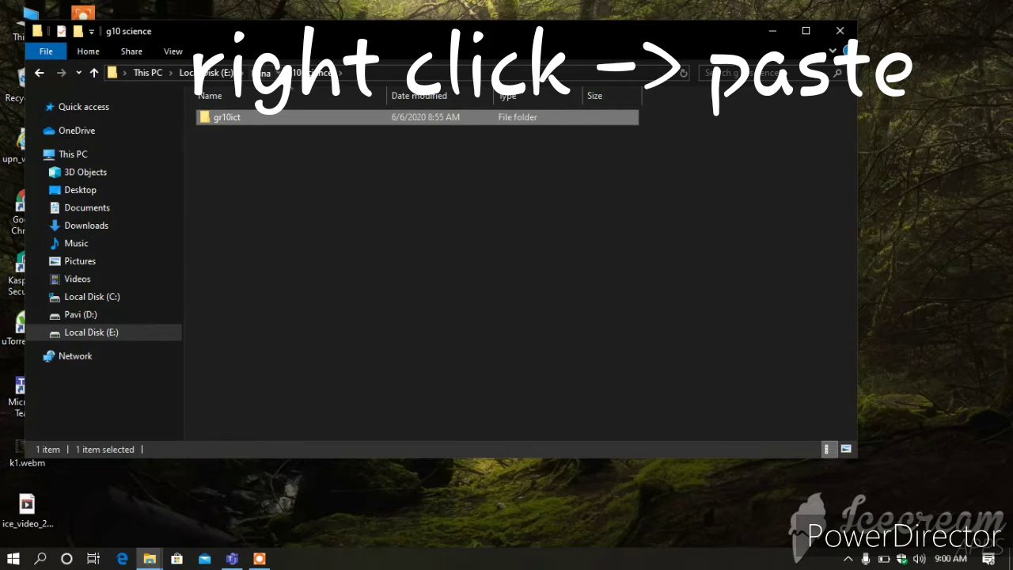
Check the contents of the g10 science folder from kuna and return to the kuna folder
click(261, 73)
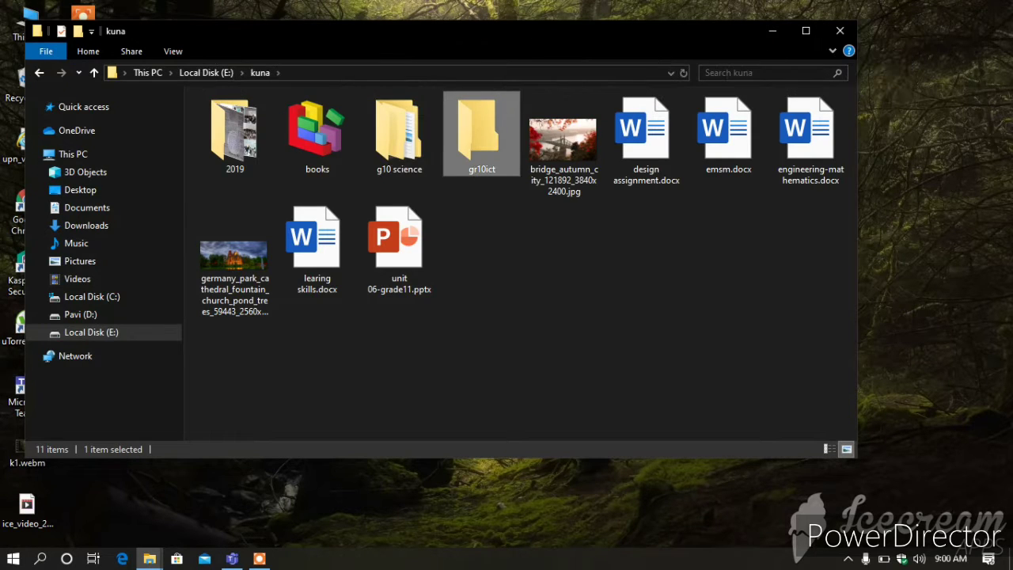
double_click(399, 135)
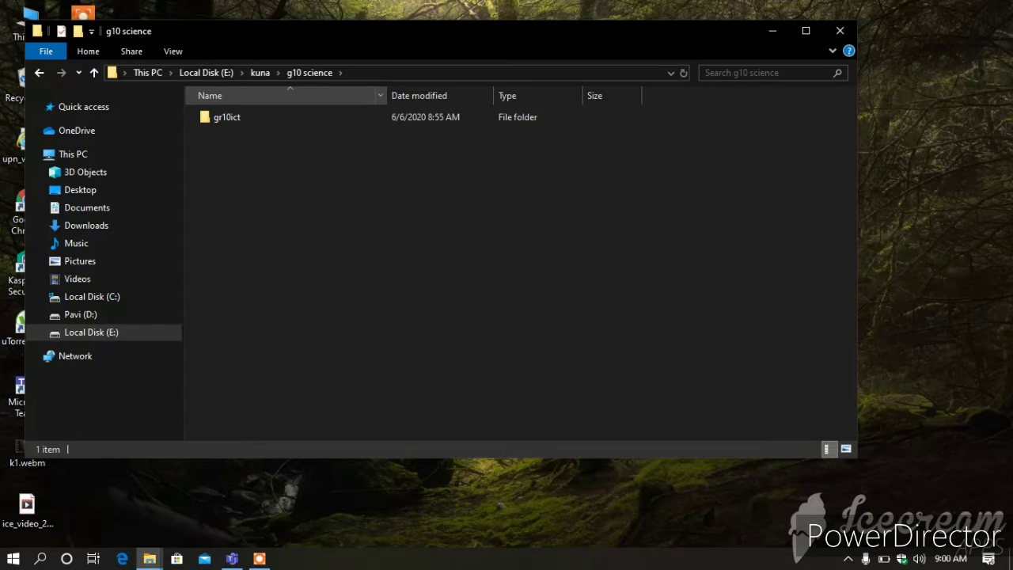
click(261, 73)
key(alt+Left)
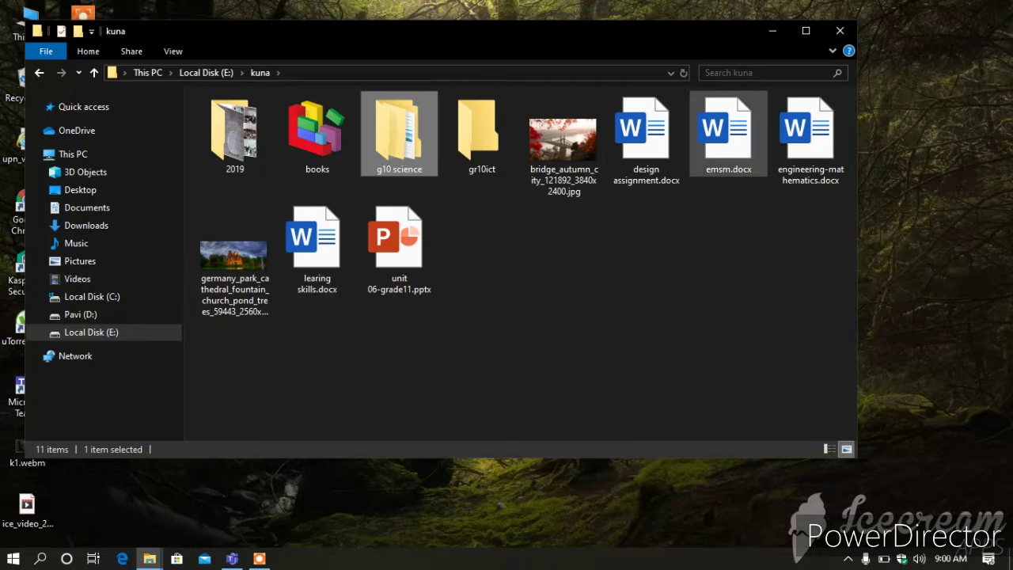
Move emsm.docx from the kuna folder into the gr10ict folder by cutting and pasting it, and return to kuna
click(728, 135)
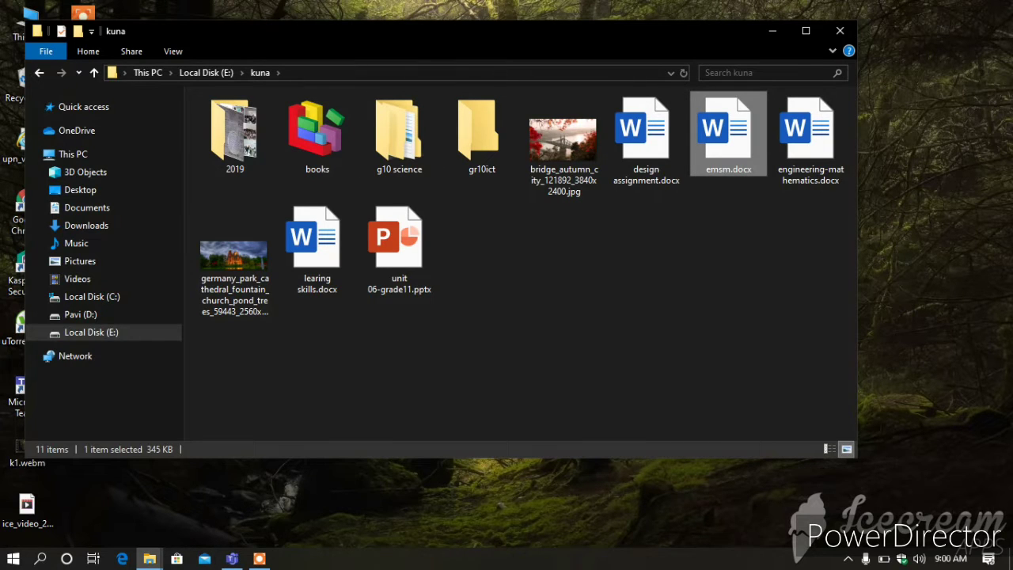
right_click(736, 131)
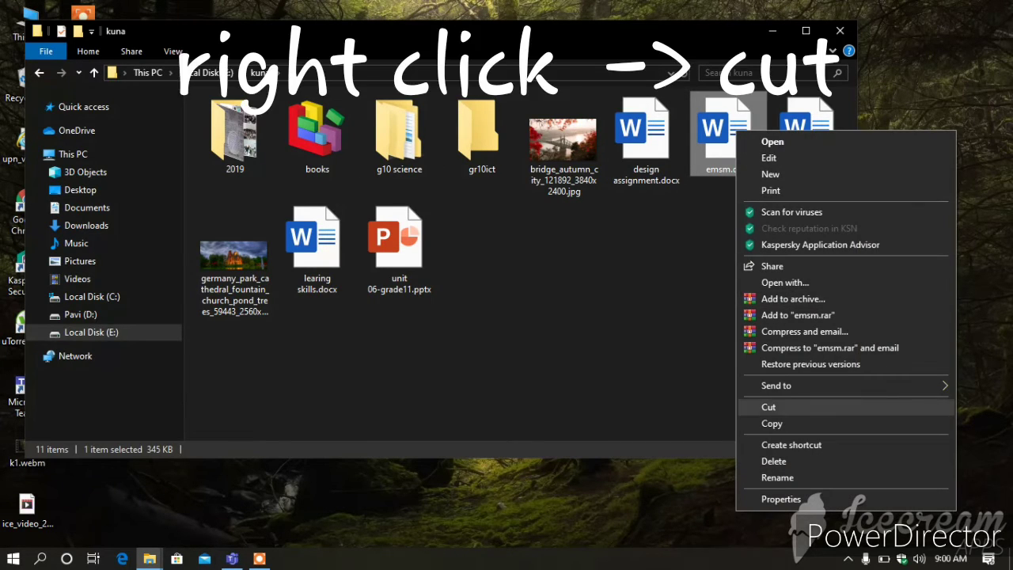
click(769, 407)
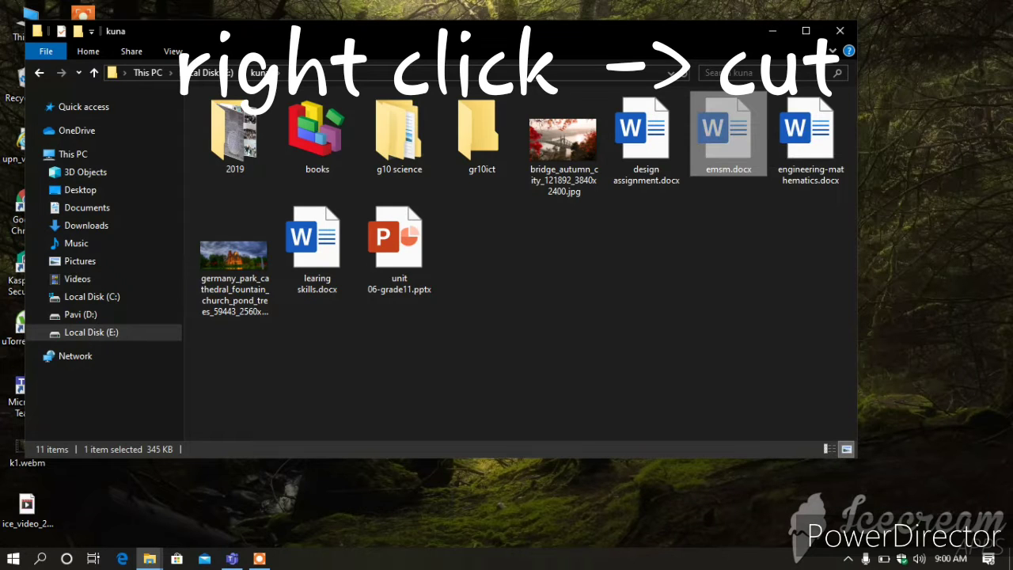
double_click(478, 131)
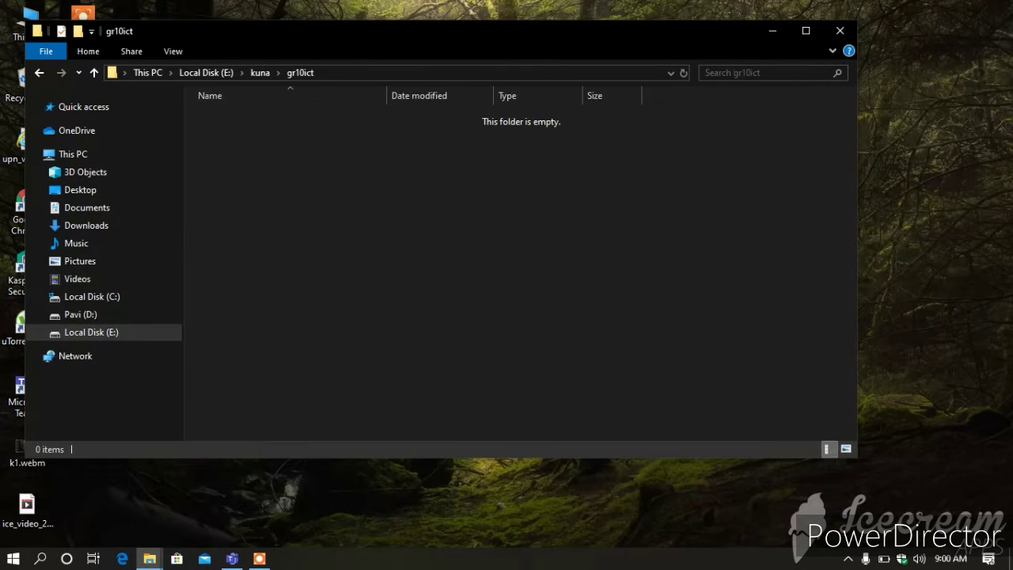
right_click(311, 188)
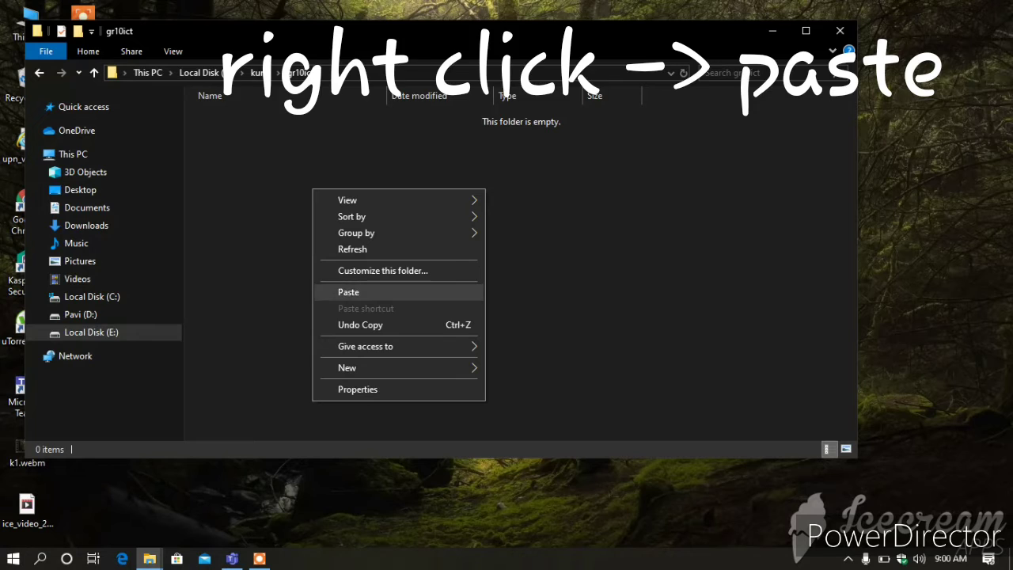
click(348, 292)
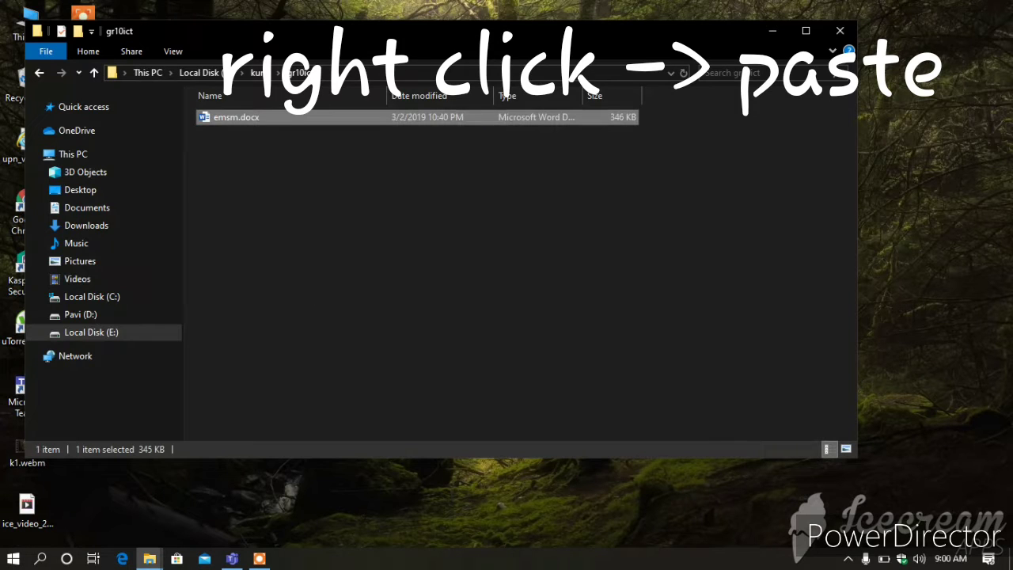
click(258, 73)
key(alt+Left)
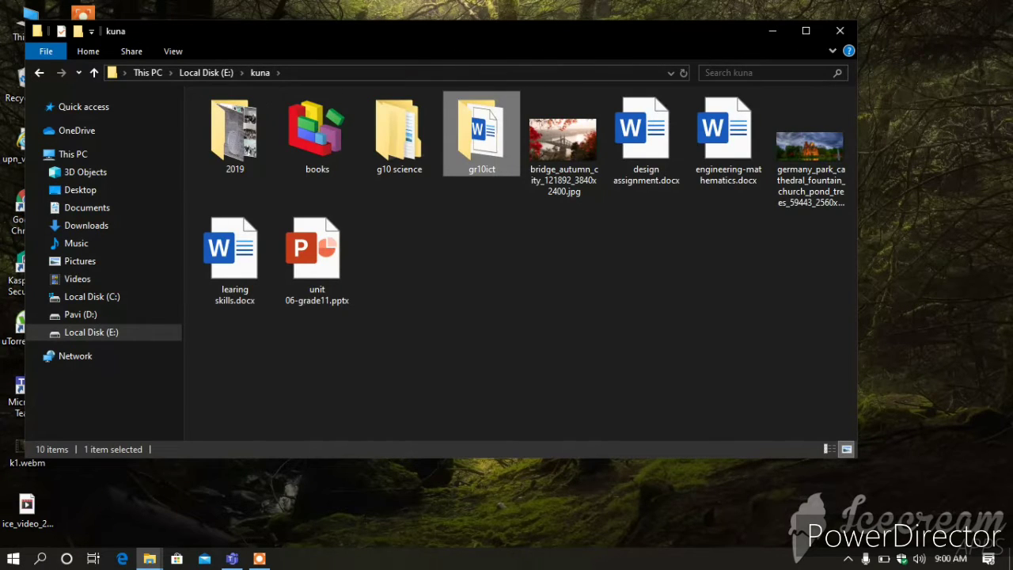
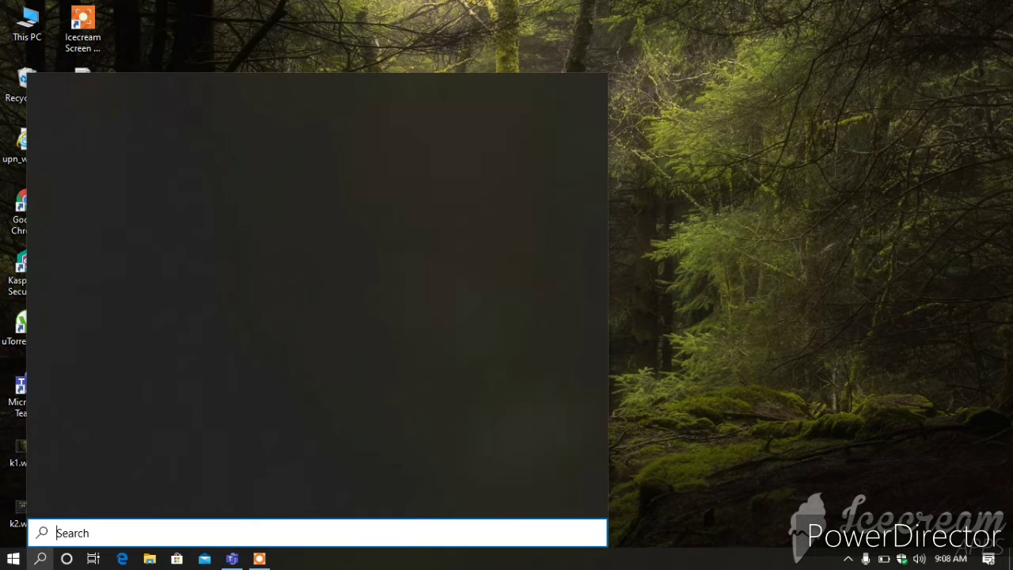
Search Windows for Word, launch it and create a blank document
text(word)
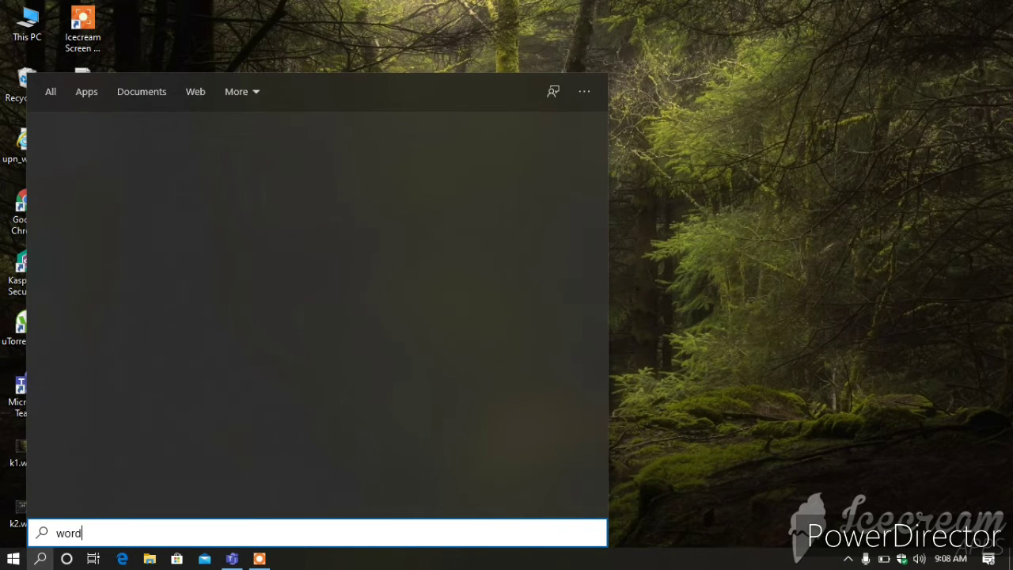
click(143, 159)
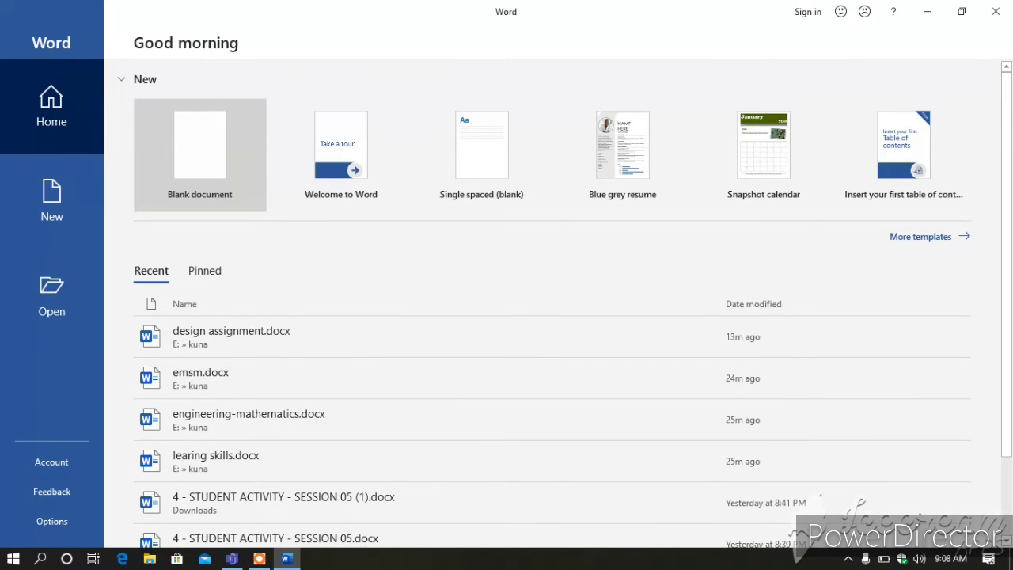
click(200, 155)
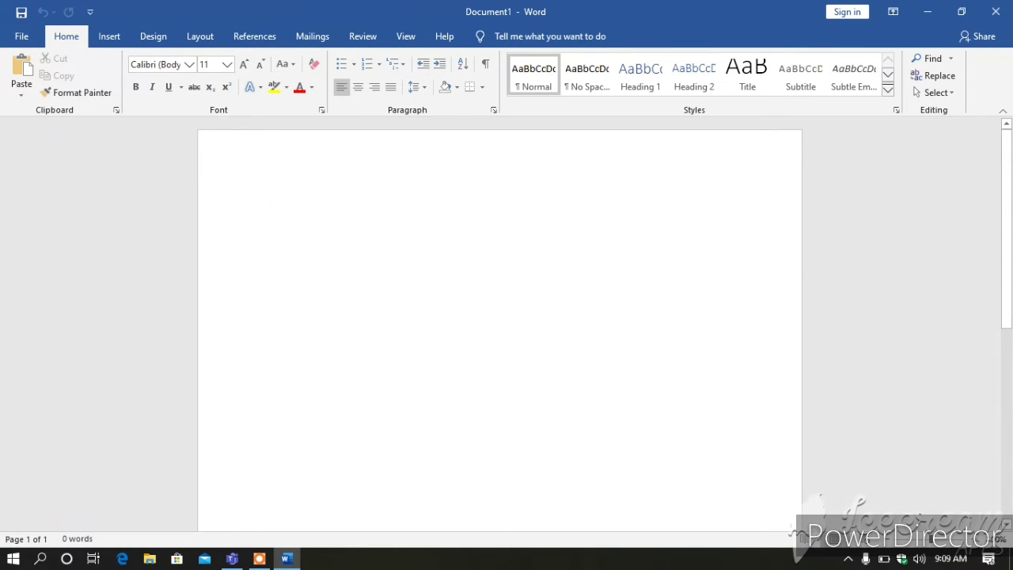
Enter four lines of placeholder text in the document: "Jsbjsbdjsbldljsnl", "Sd;lms;", "Nskdns;" and "sndknsp"
text(jsbjsbdjsbldljsnl)
key(Return)
text(sd;lms;)
key(Return)
text(nskdns;)
key(Return)
text(sndknsp)
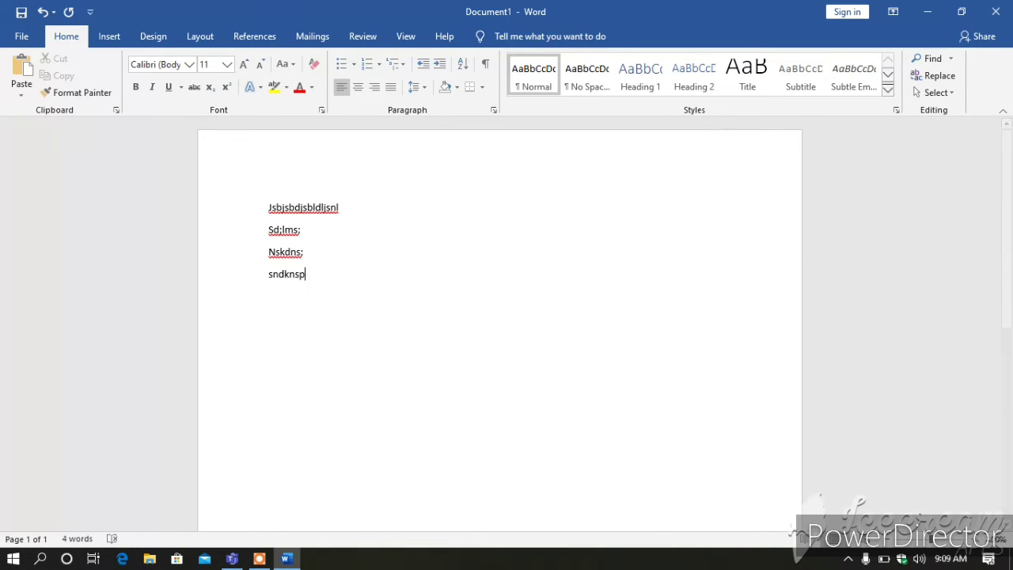
Save the document as "new letter" in the kuna folder on Local Disk (E:) and close Word
click(21, 36)
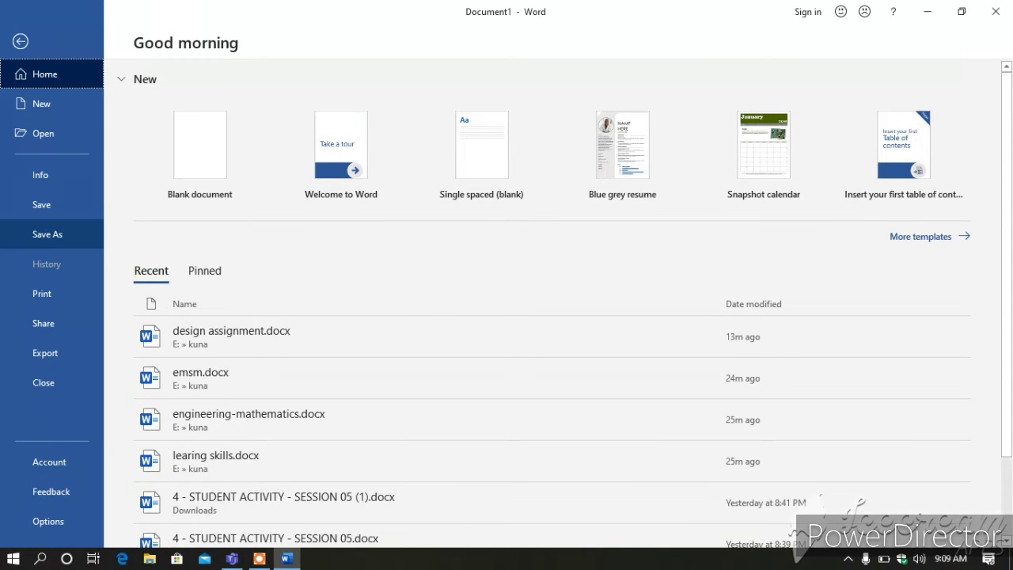
key(Return)
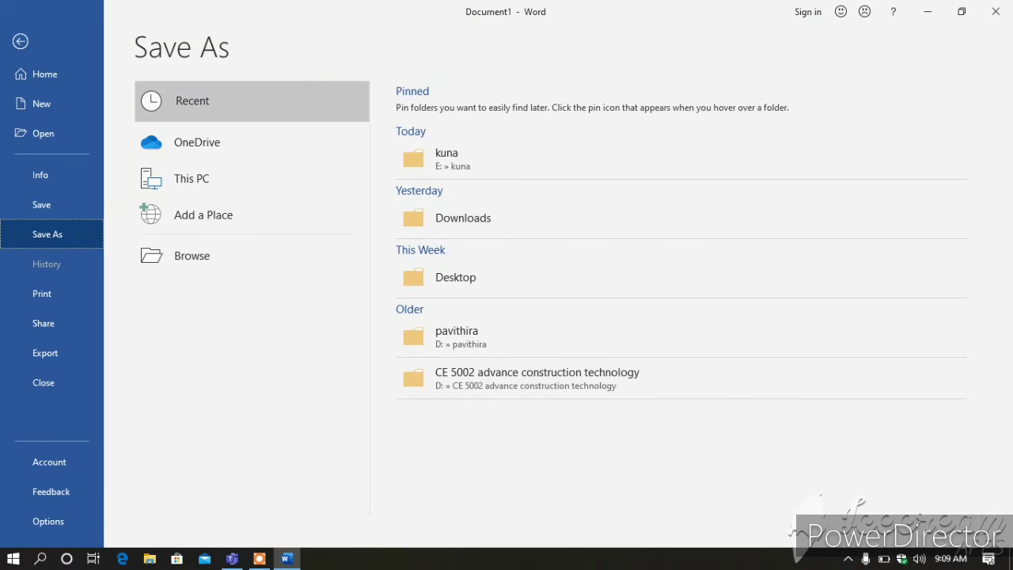
click(251, 178)
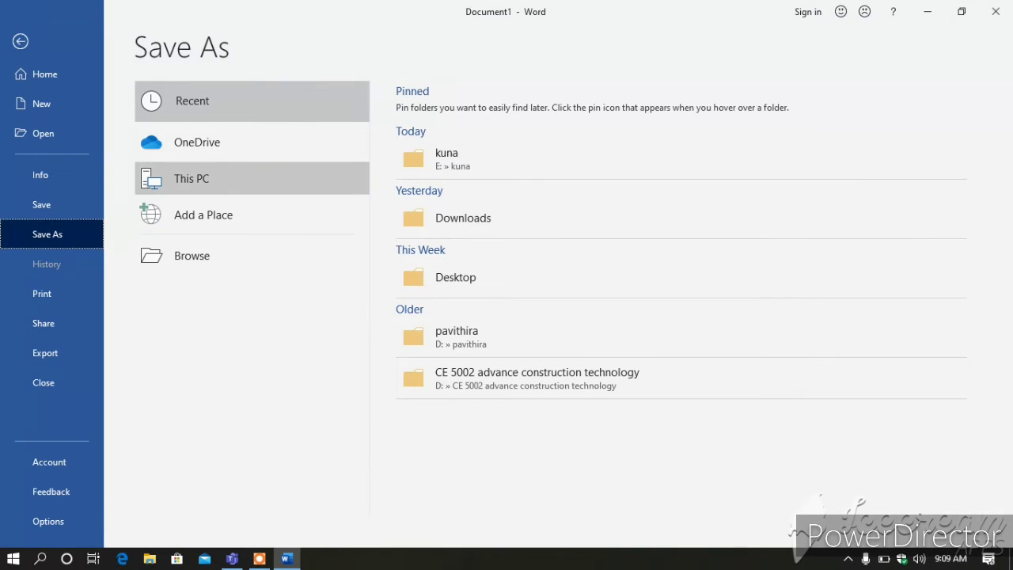
click(251, 178)
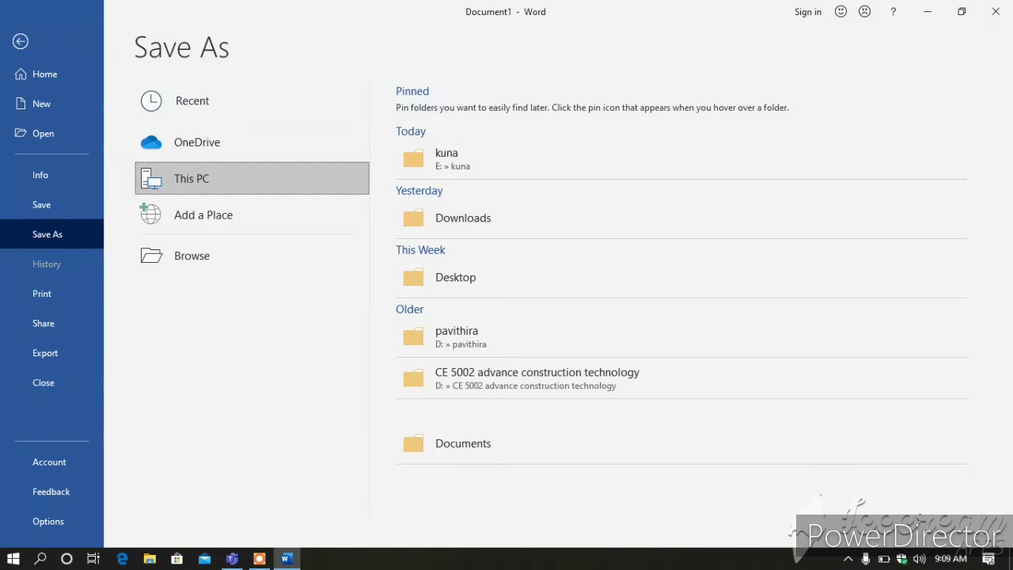
click(438, 169)
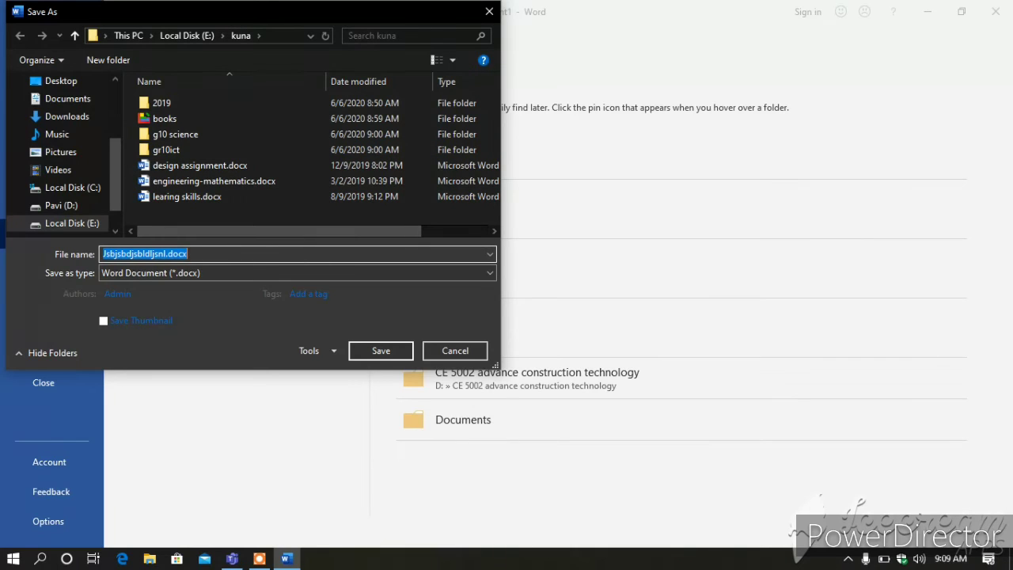
text(new)
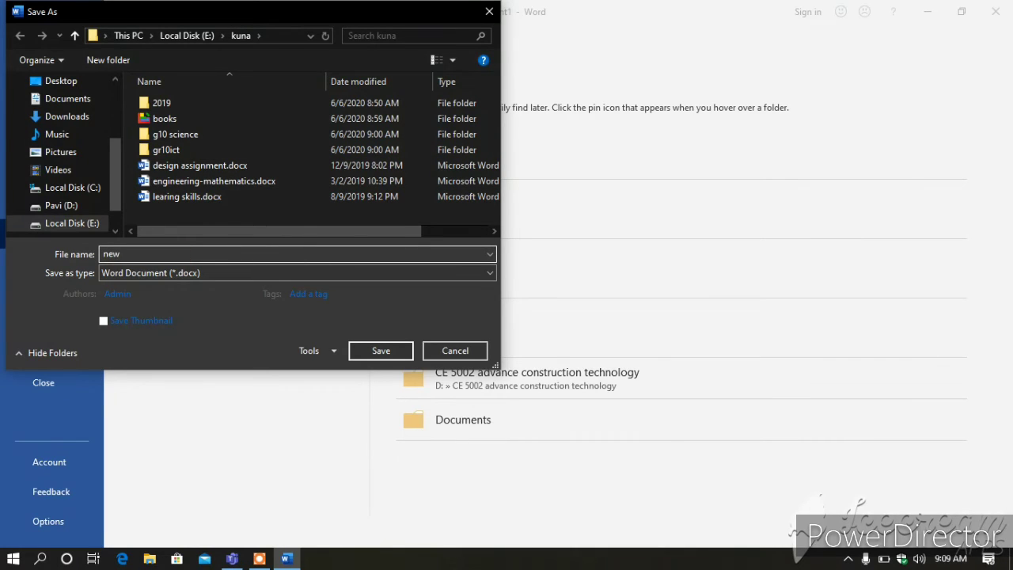
text( letter)
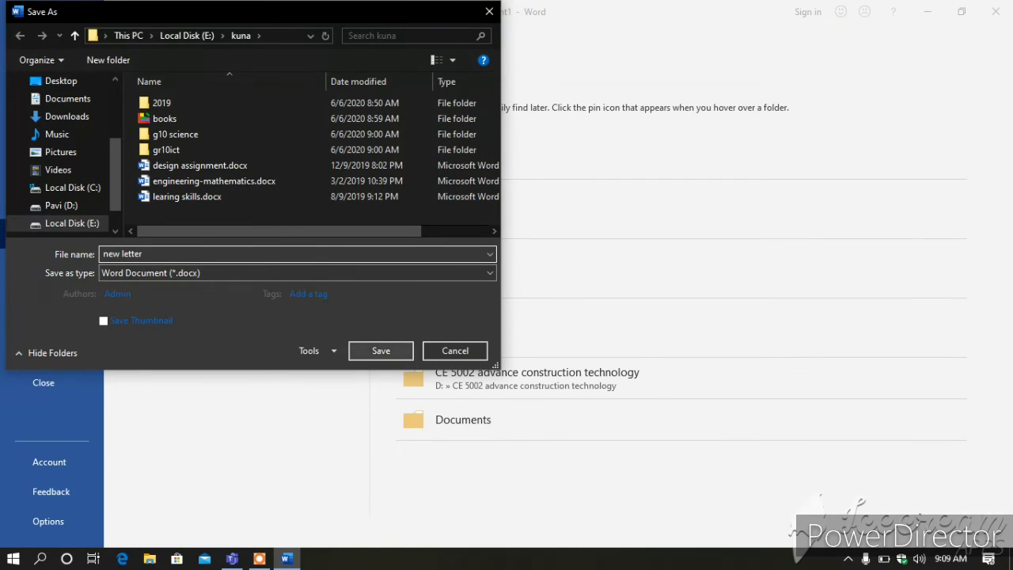
key(Return)
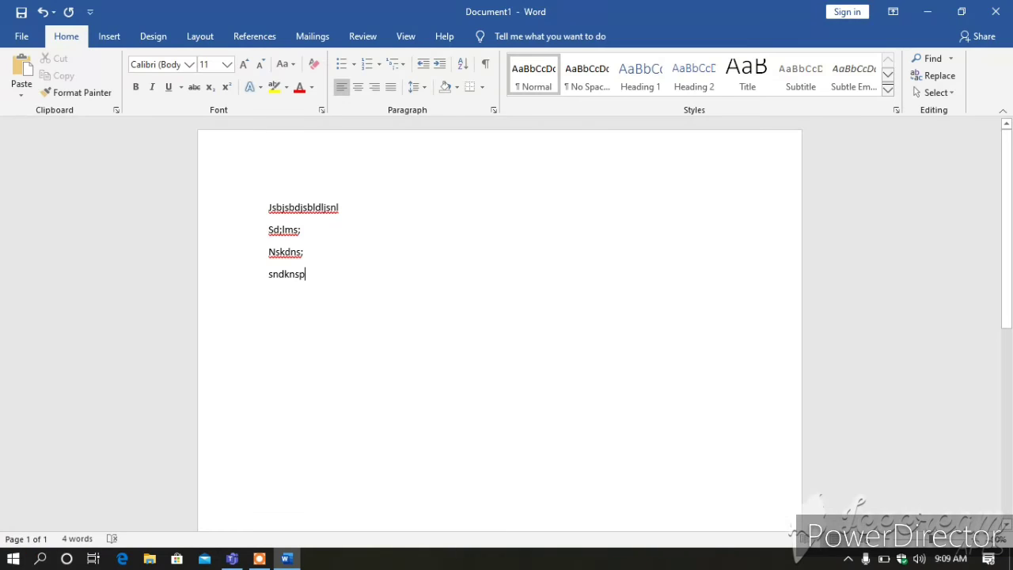
click(996, 11)
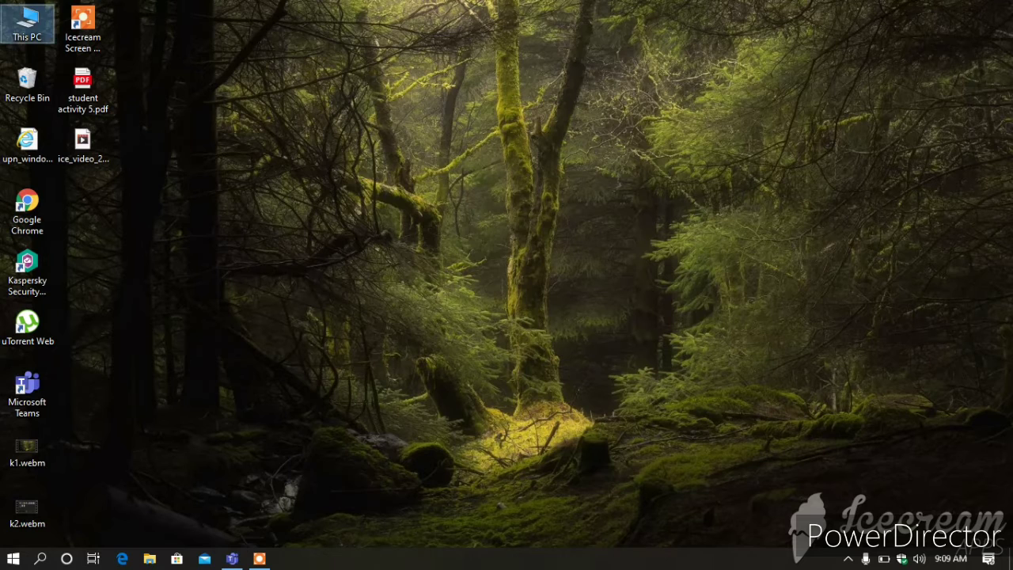
Open the kuna folder on Local Disk (E:) in File Explorer and locate new letter.docx
double_click(27, 24)
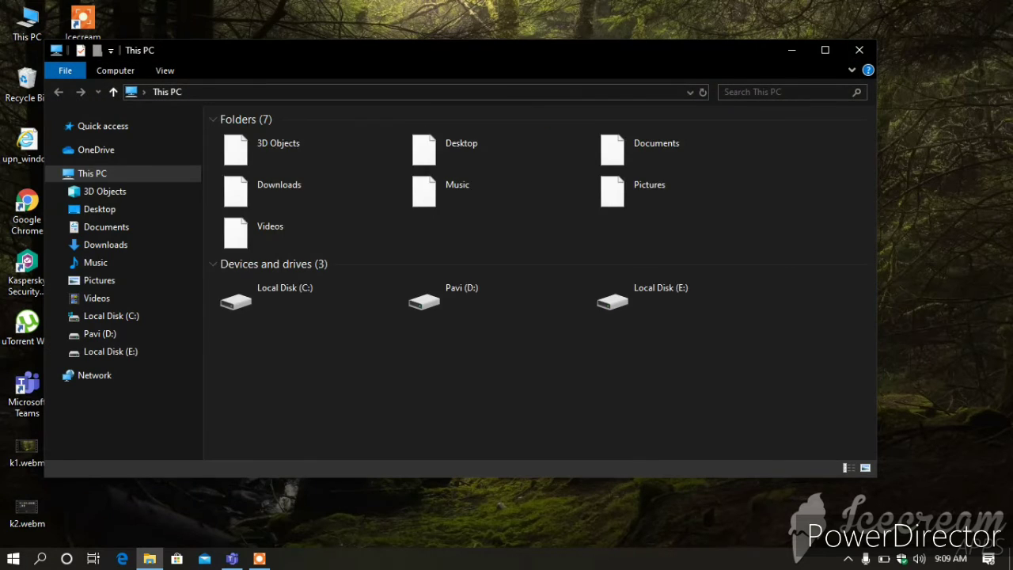
double_click(684, 295)
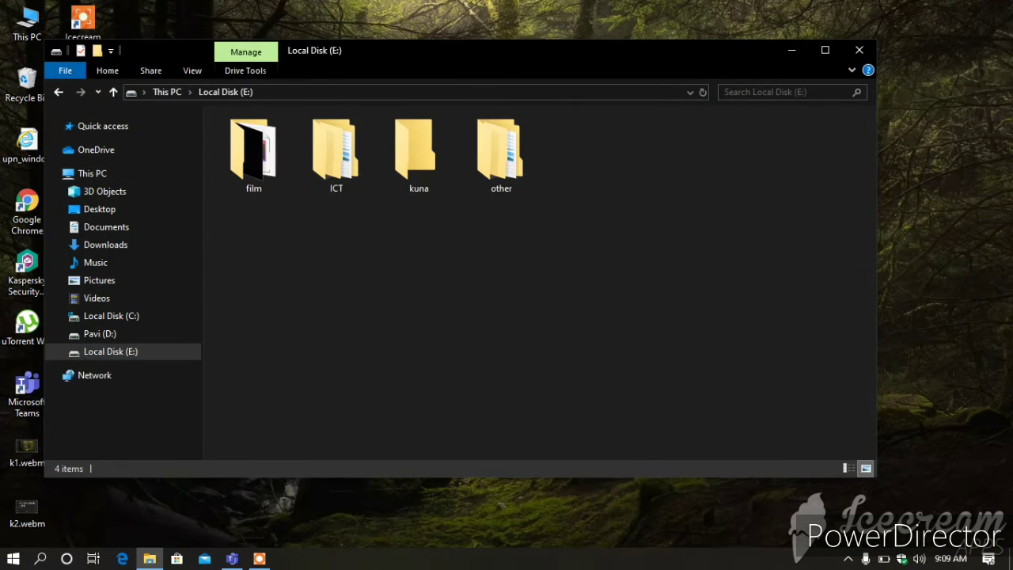
click(419, 154)
key(F2)
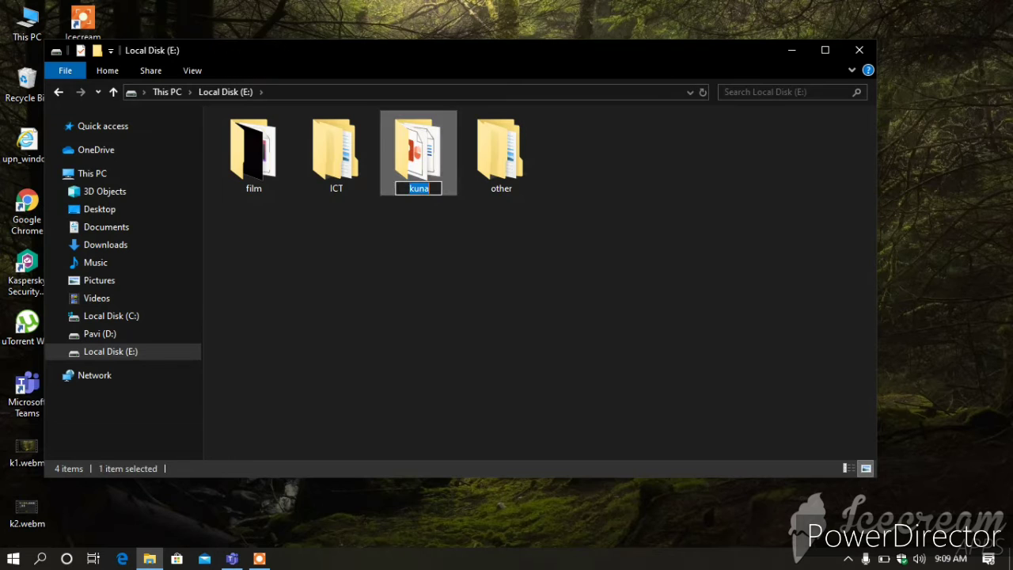
double_click(419, 152)
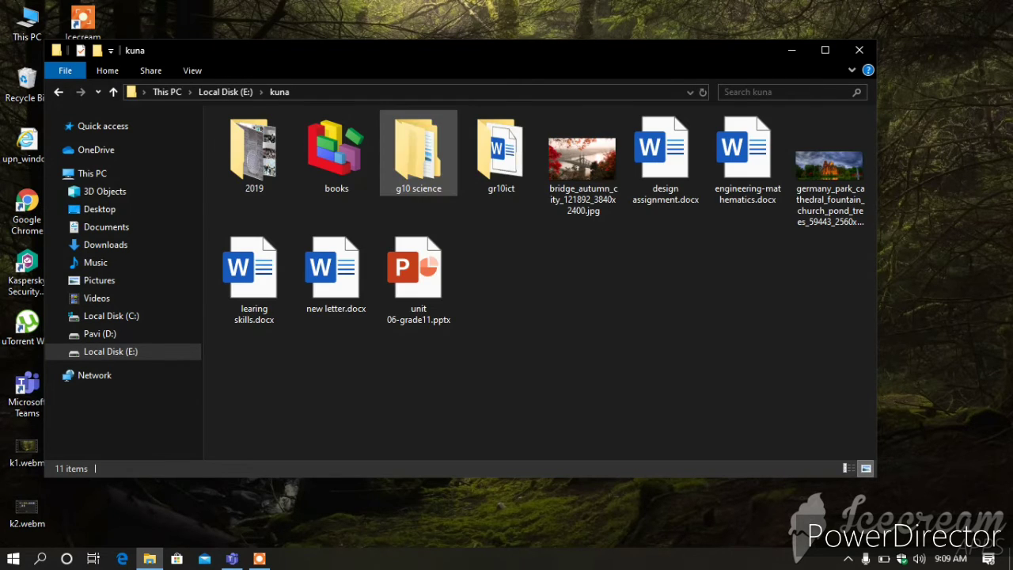
click(335, 273)
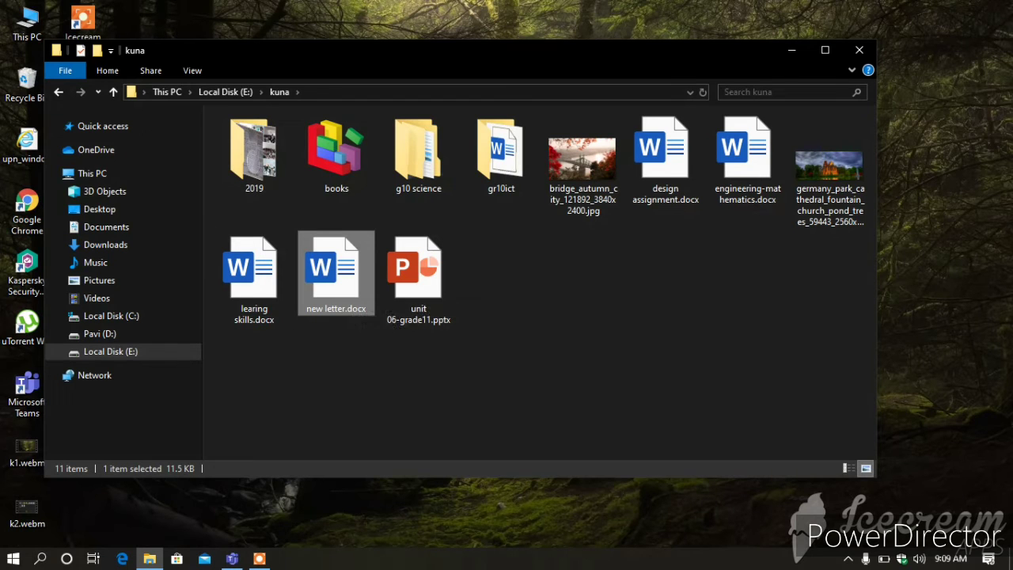
Delete design assignment.docx from the kuna folder
click(379, 378)
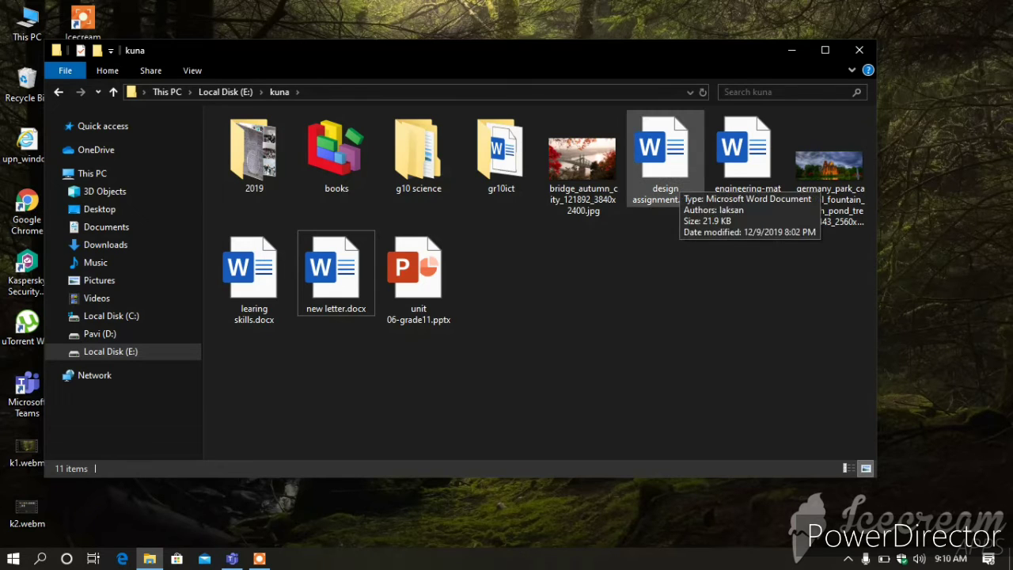
click(679, 174)
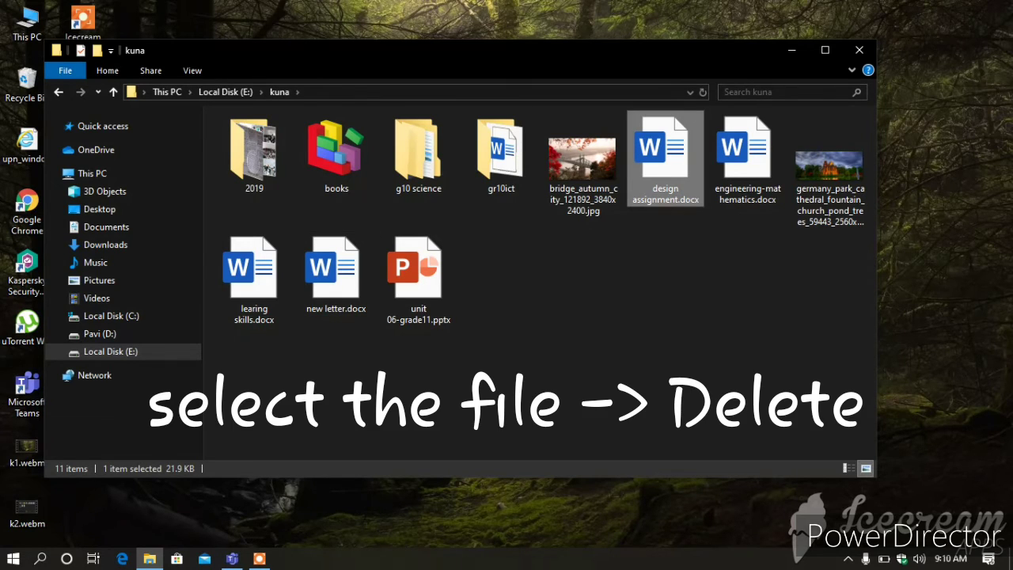
key(Delete)
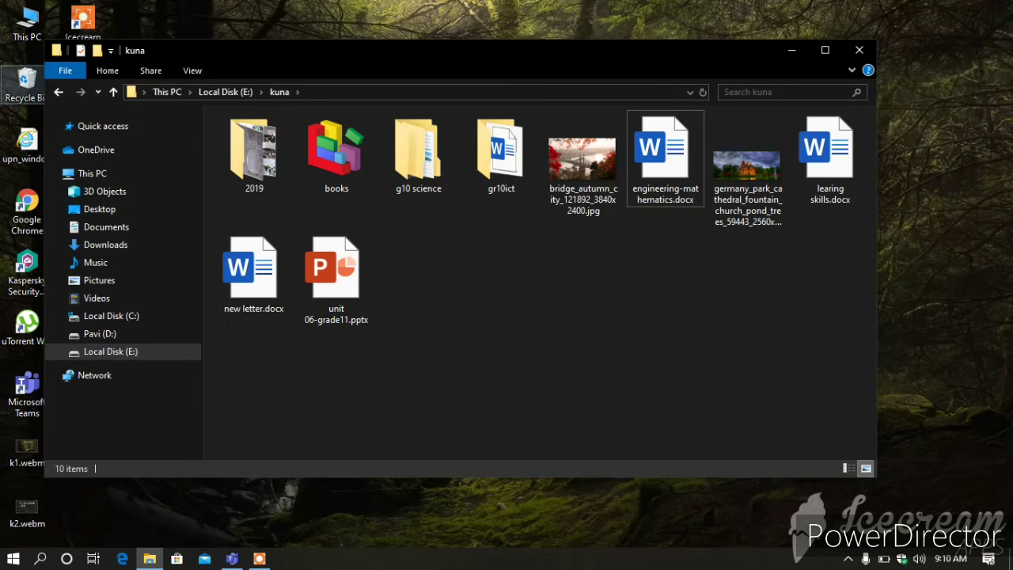
Restore design assignment.docx from the Recycle Bin through its properties, and close the Recycle Bin
double_click(26, 84)
double_click(24, 83)
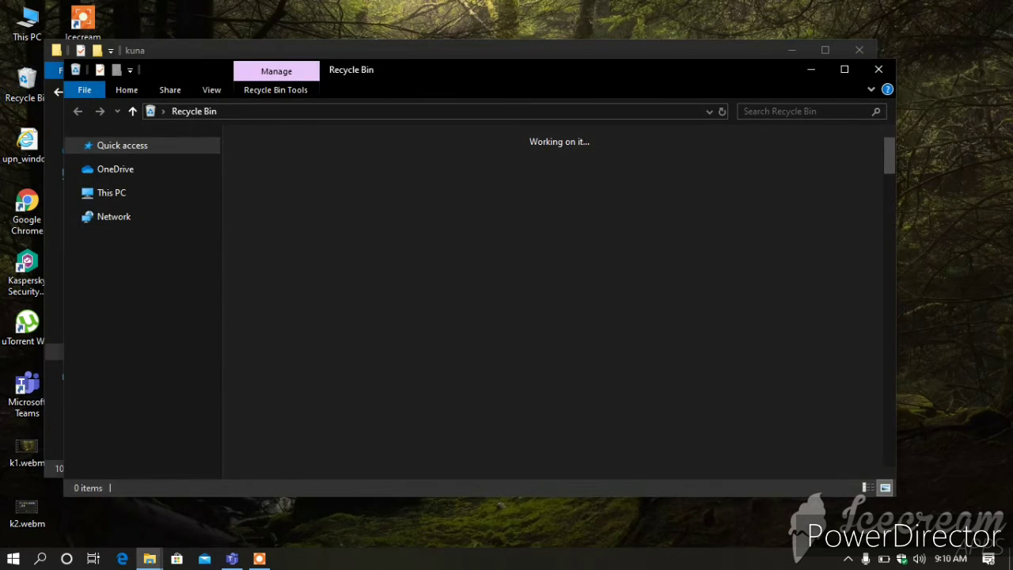
click(273, 178)
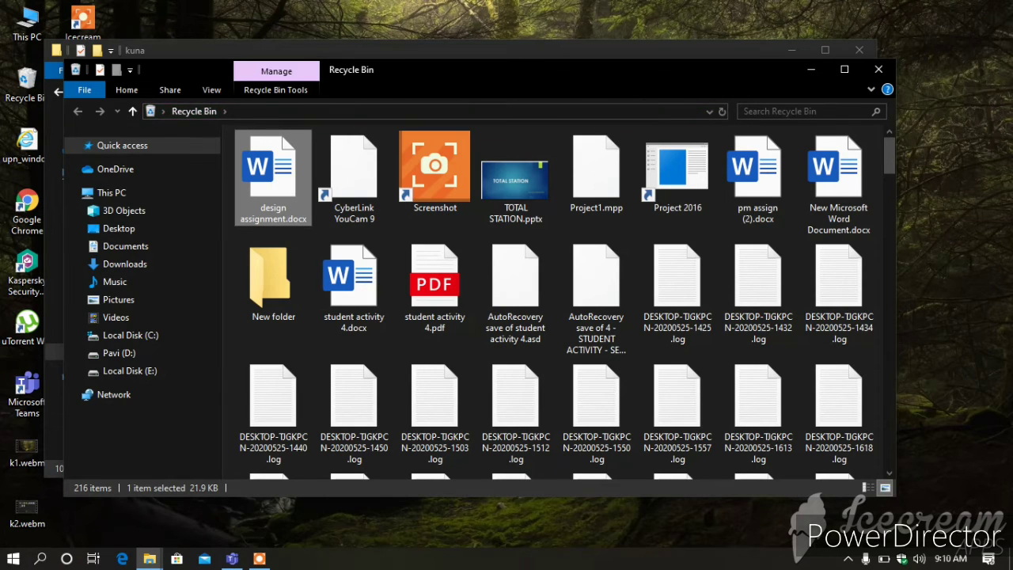
key(alt+Return)
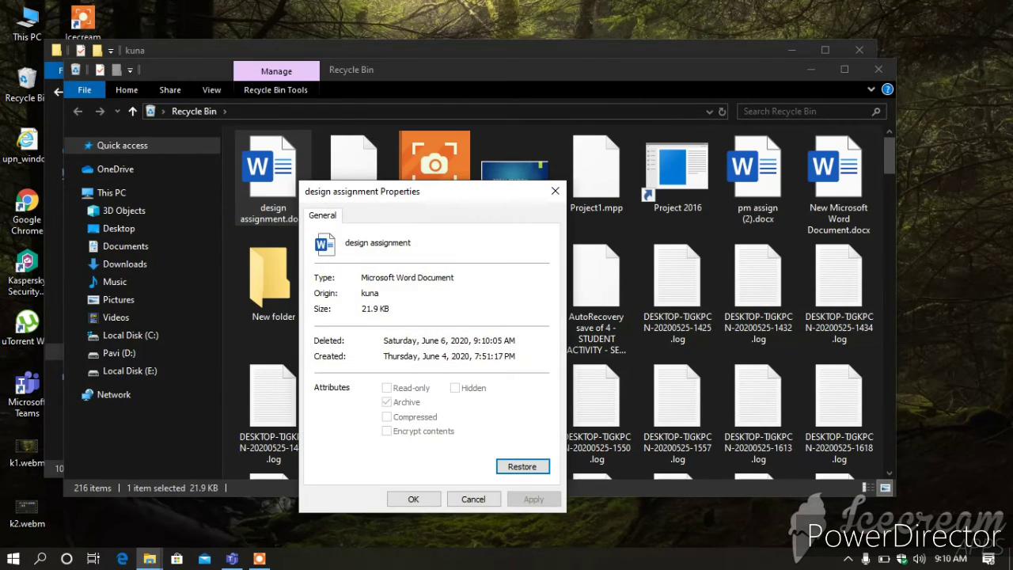
click(521, 466)
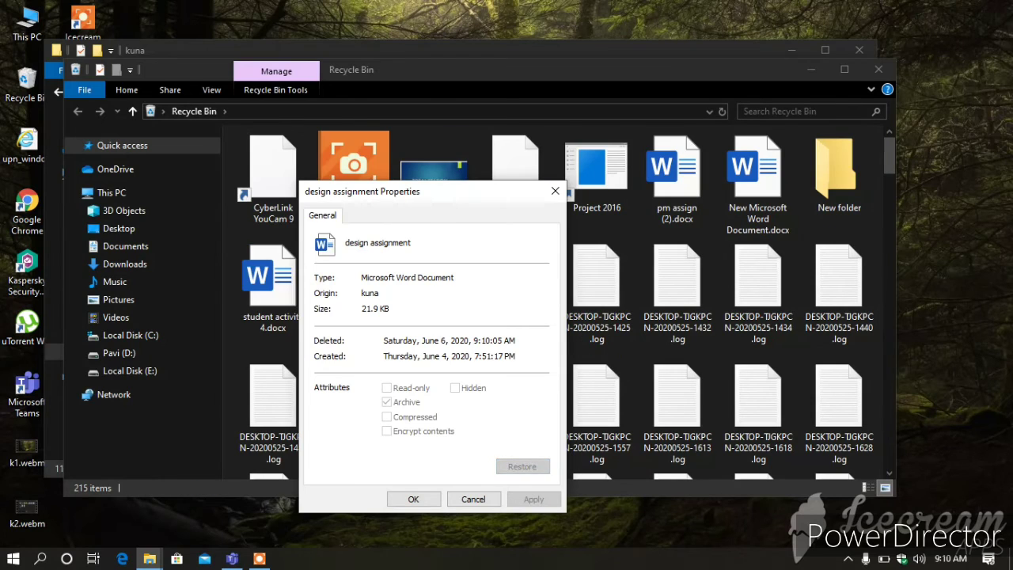
click(413, 499)
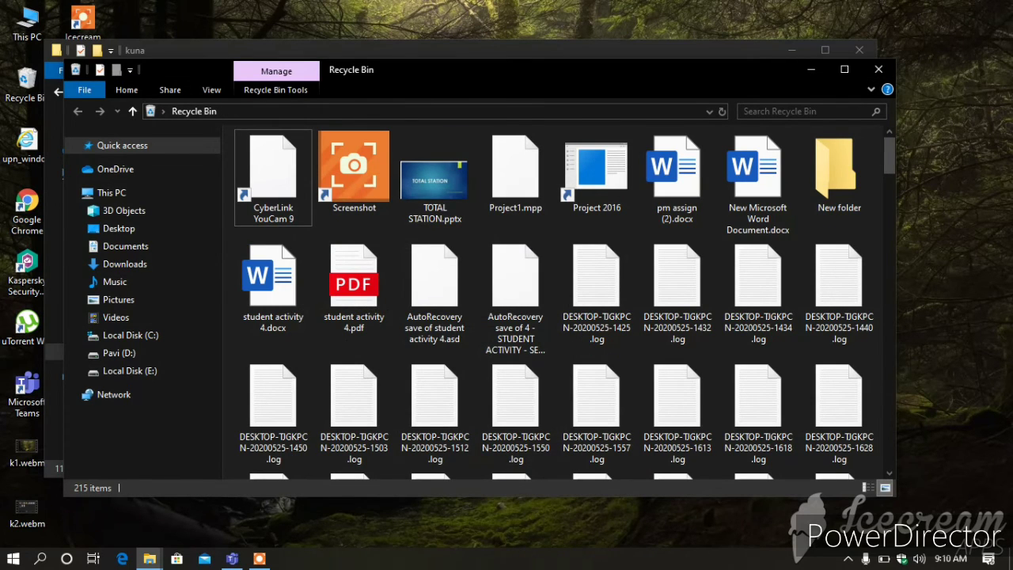
click(879, 68)
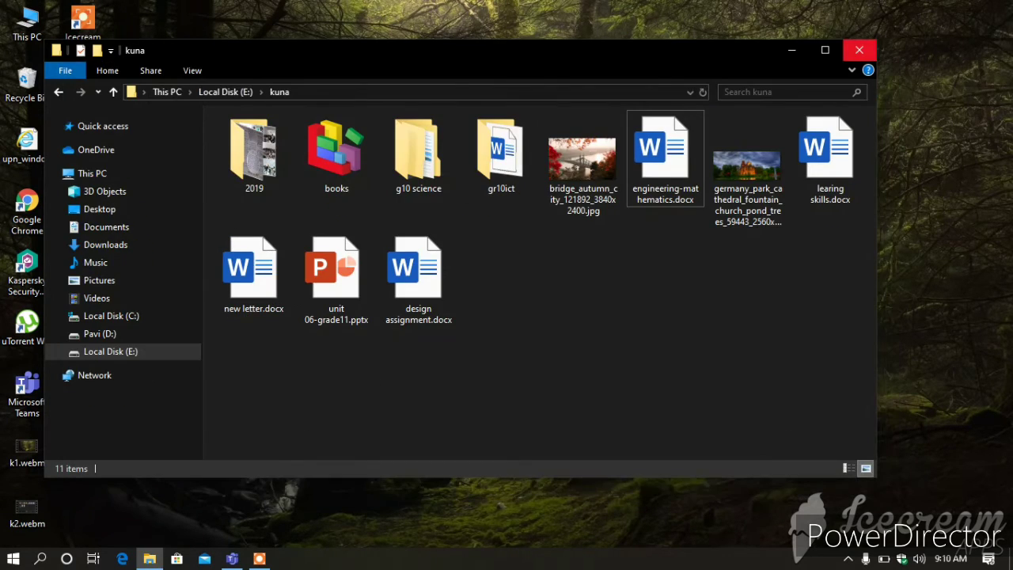
Close the current File Explorer window and reopen the kuna folder on Local Disk (E:) from This PC
click(859, 50)
double_click(27, 23)
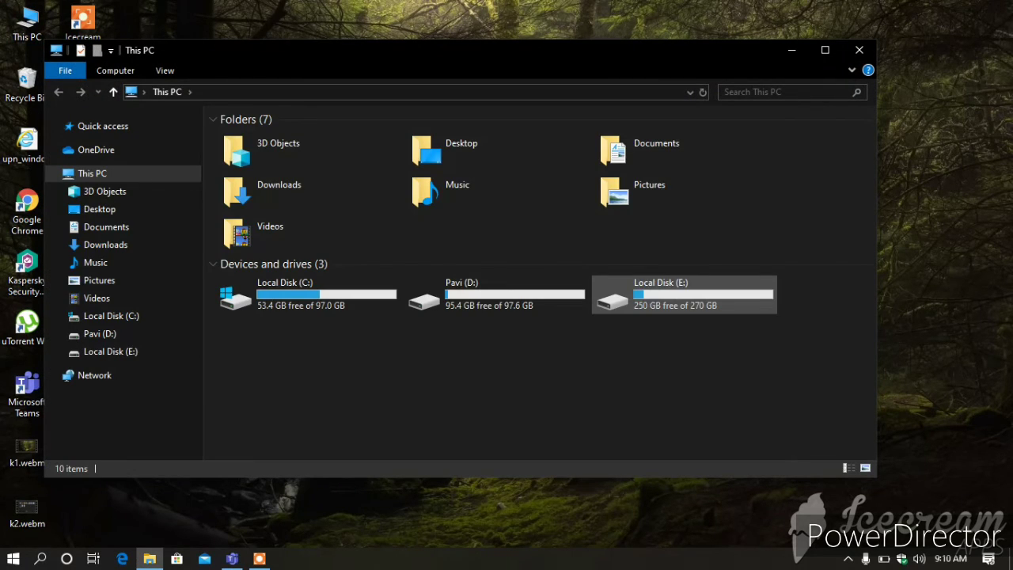
click(609, 297)
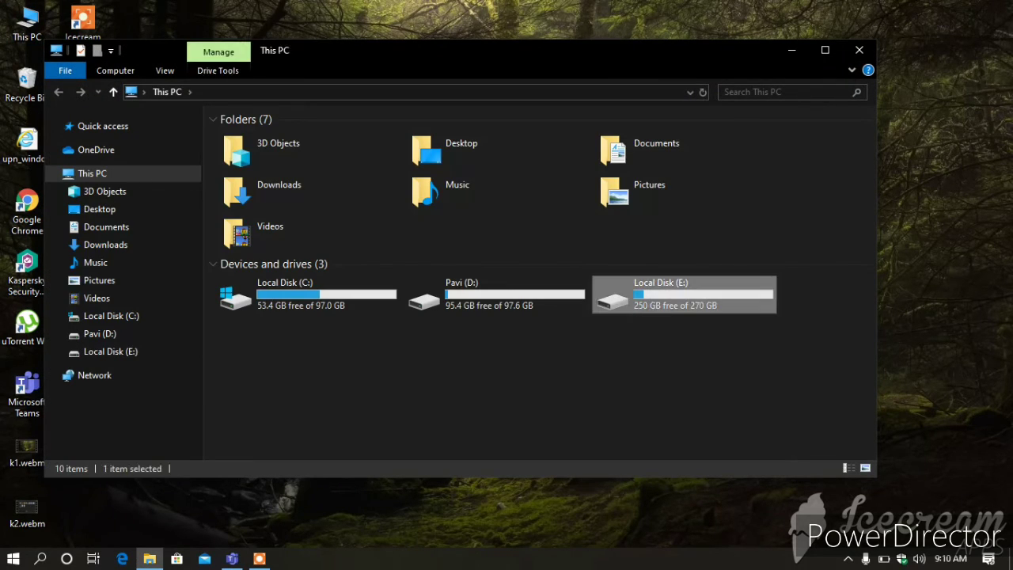
double_click(661, 294)
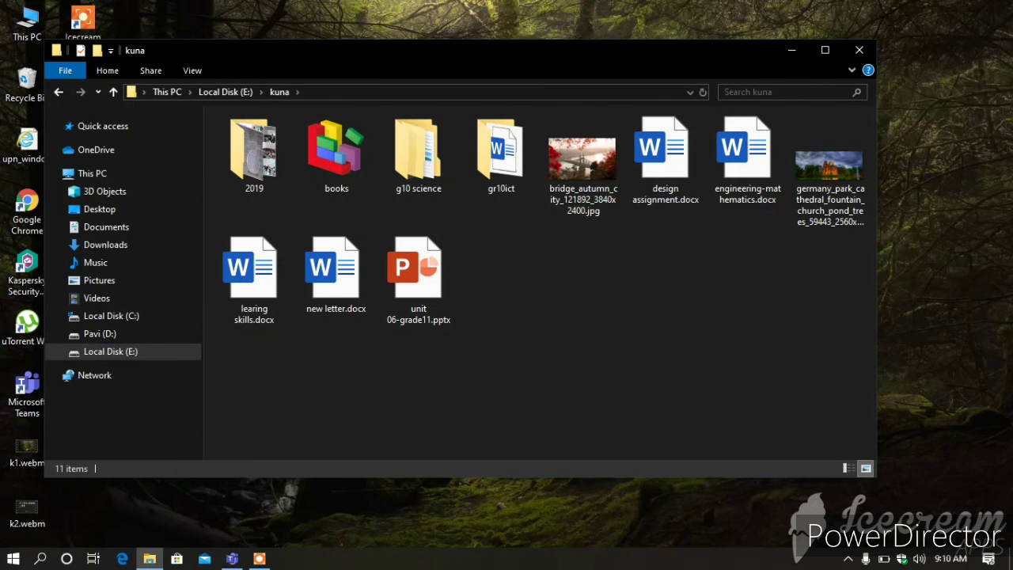
Permanently delete engineering-mathematics.docx from the kuna folder, bypassing the Recycle Bin
click(676, 145)
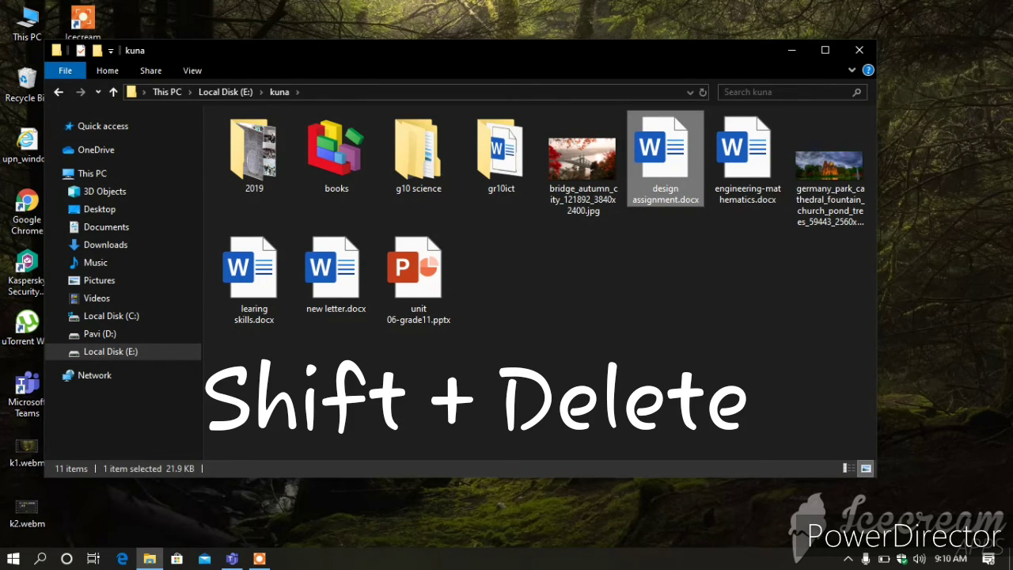
click(748, 158)
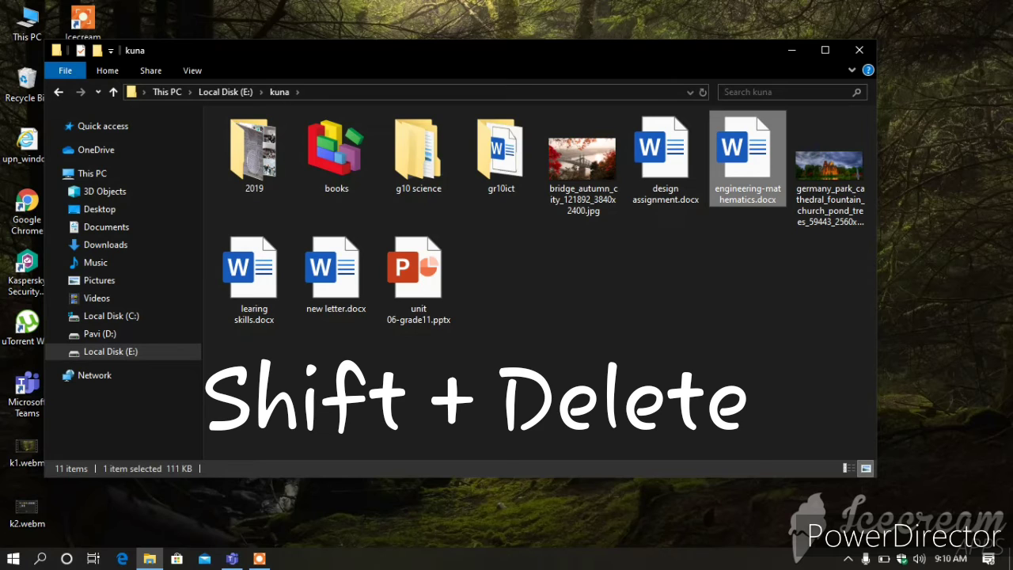
key(shift+Delete)
key(Return)
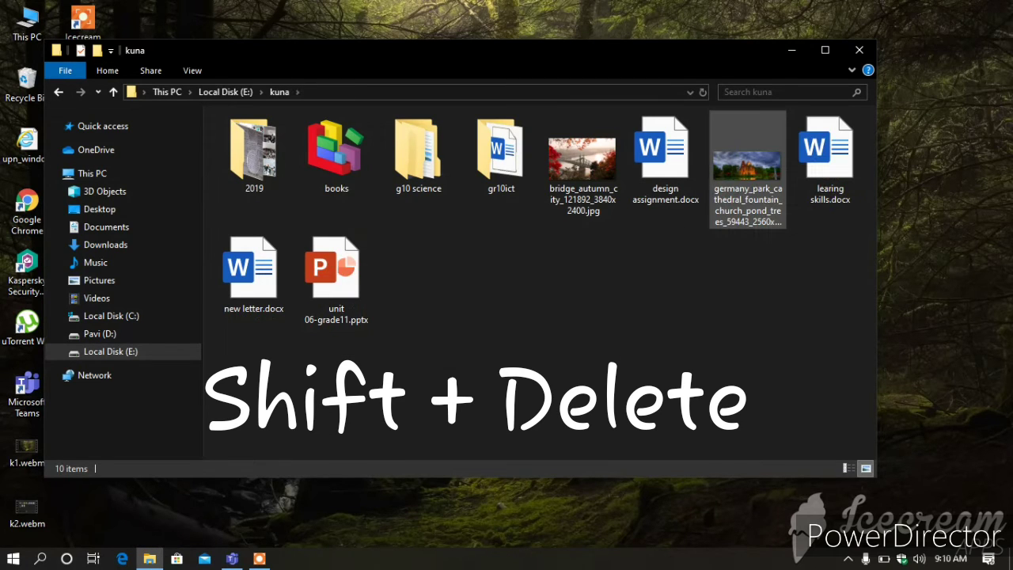
Check the Recycle Bin for engineering-mathematics.docx, and close the Recycle Bin window
click(30, 54)
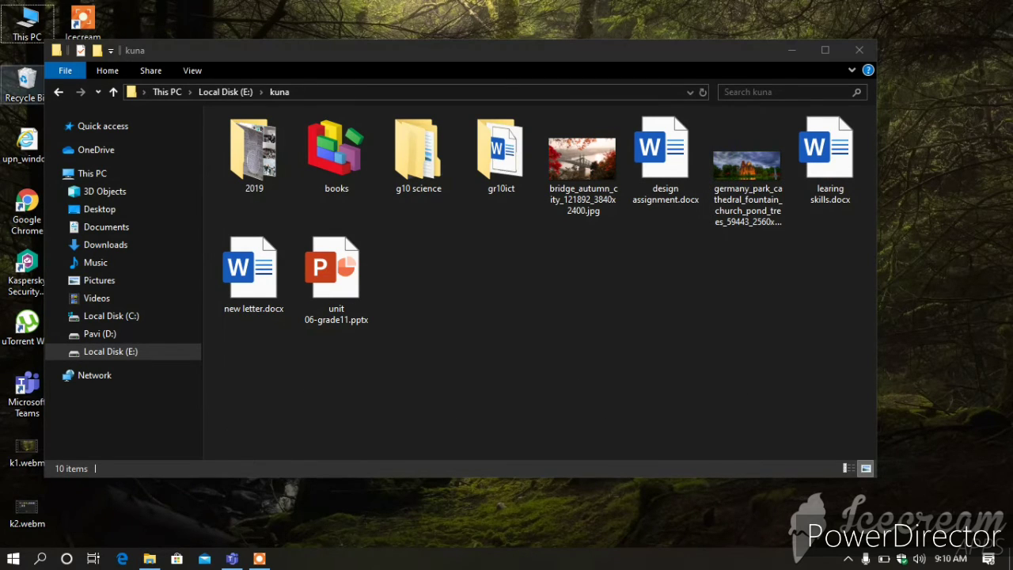
double_click(26, 80)
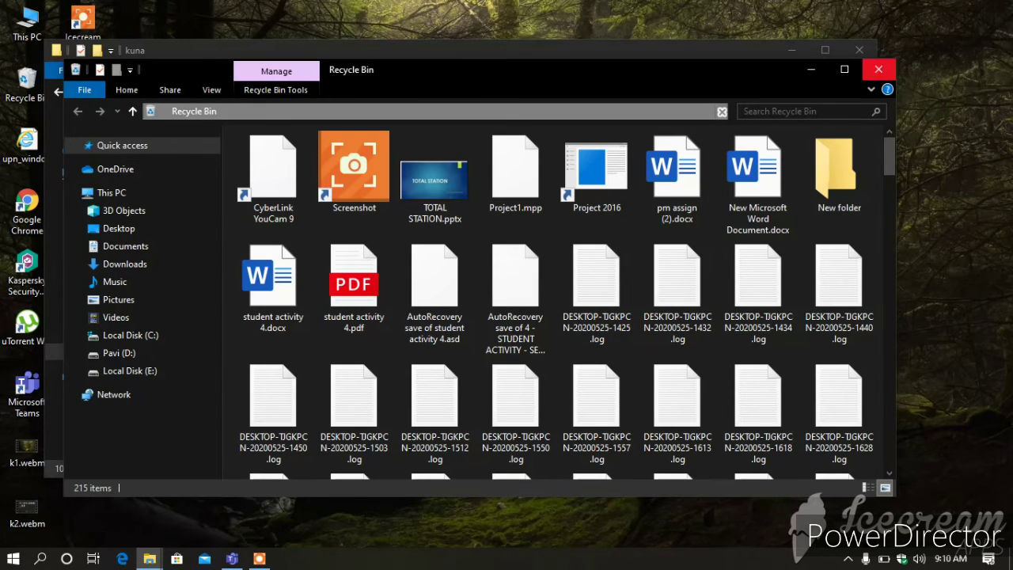
click(878, 69)
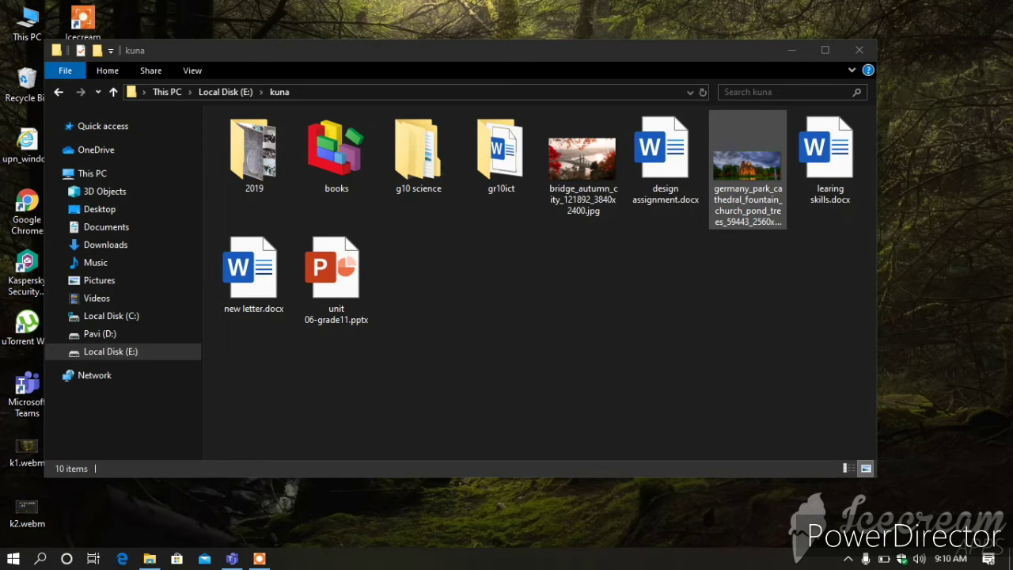
Copy design assignment.docx from the kuna folder into the g10 science folder
click(665, 154)
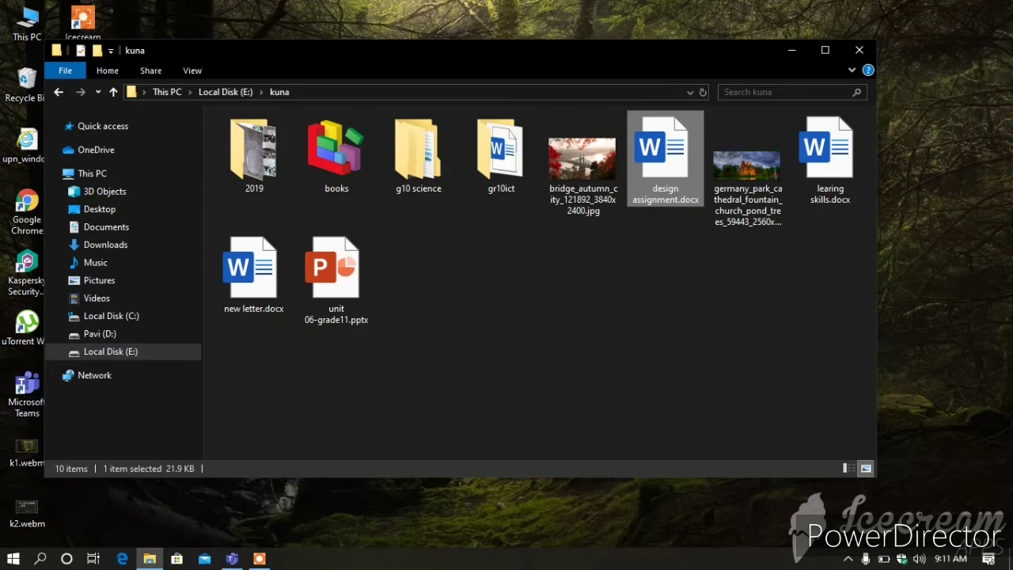
right_click(660, 166)
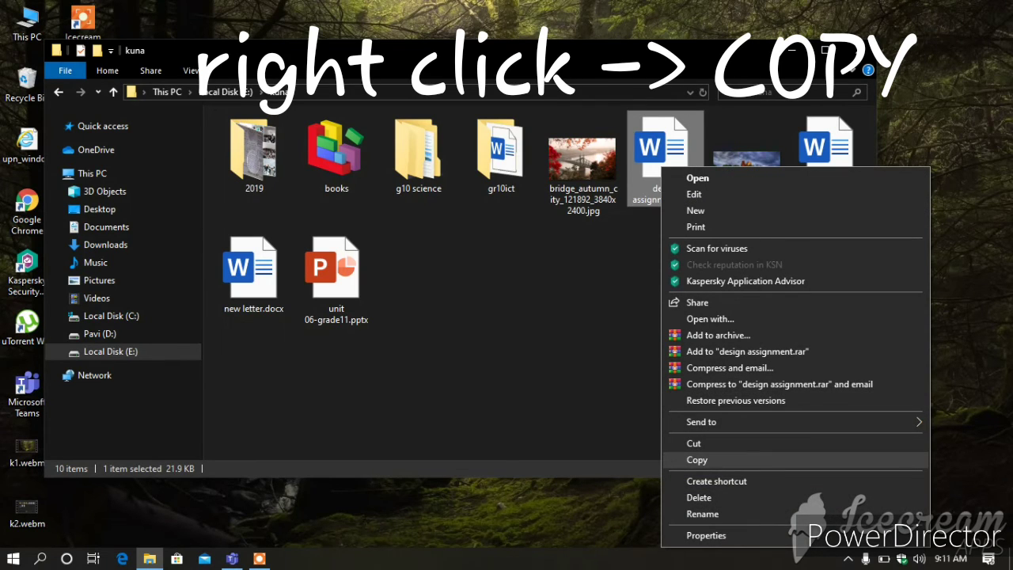
click(696, 459)
click(418, 155)
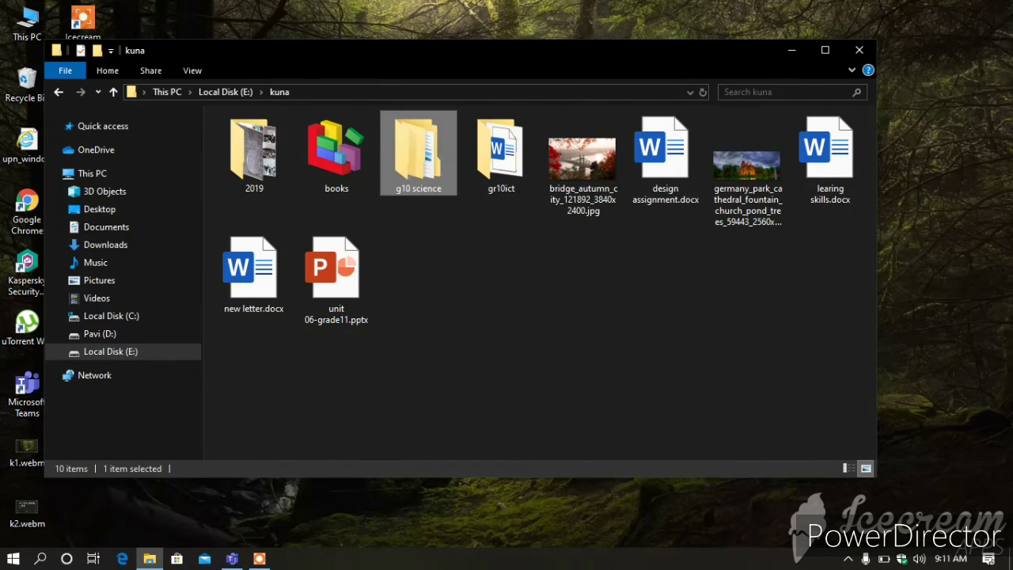
double_click(418, 154)
right_click(438, 230)
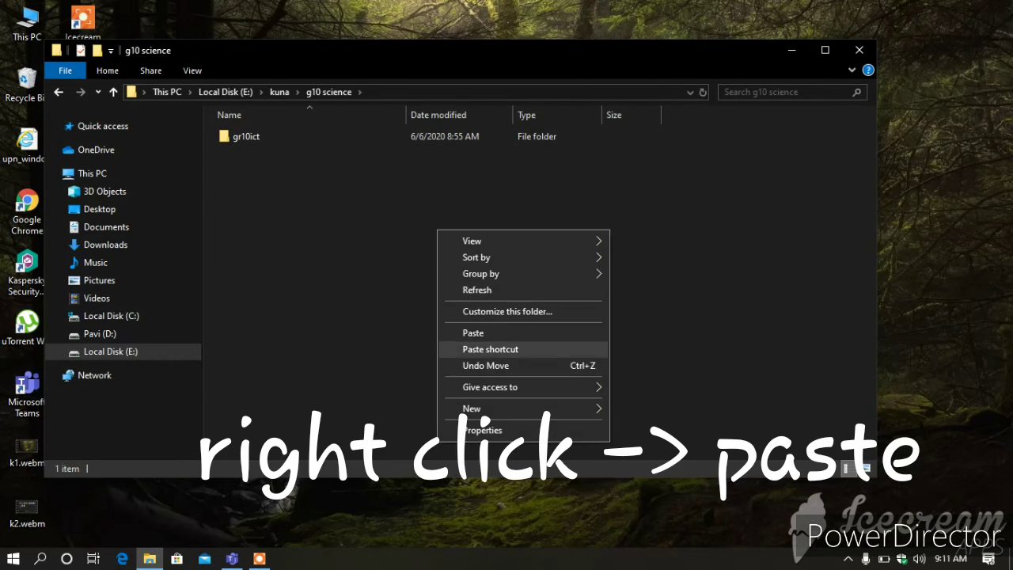
click(474, 332)
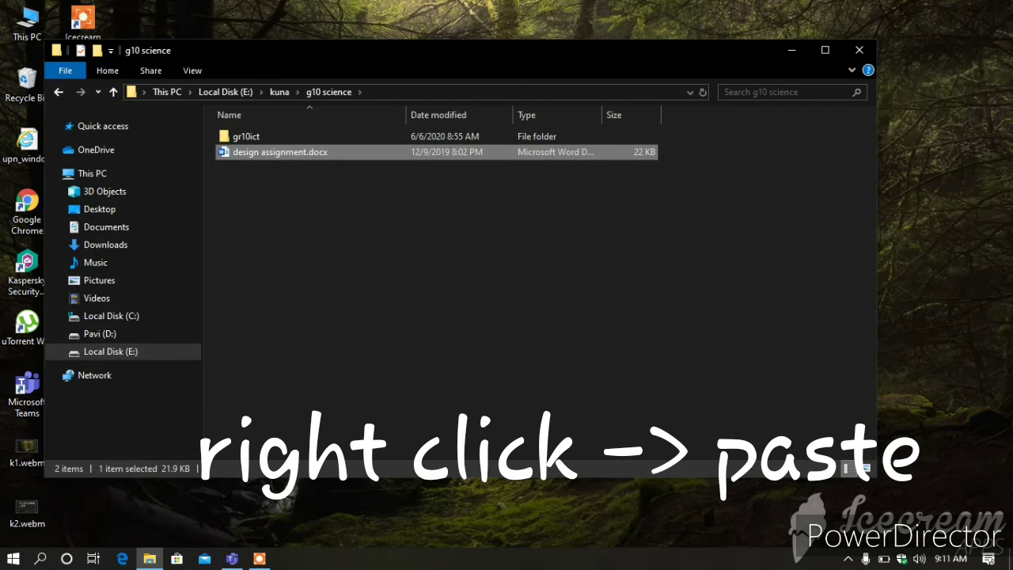
Return to the kuna folder and move learing skills.docx into the gr10ict folder
click(280, 92)
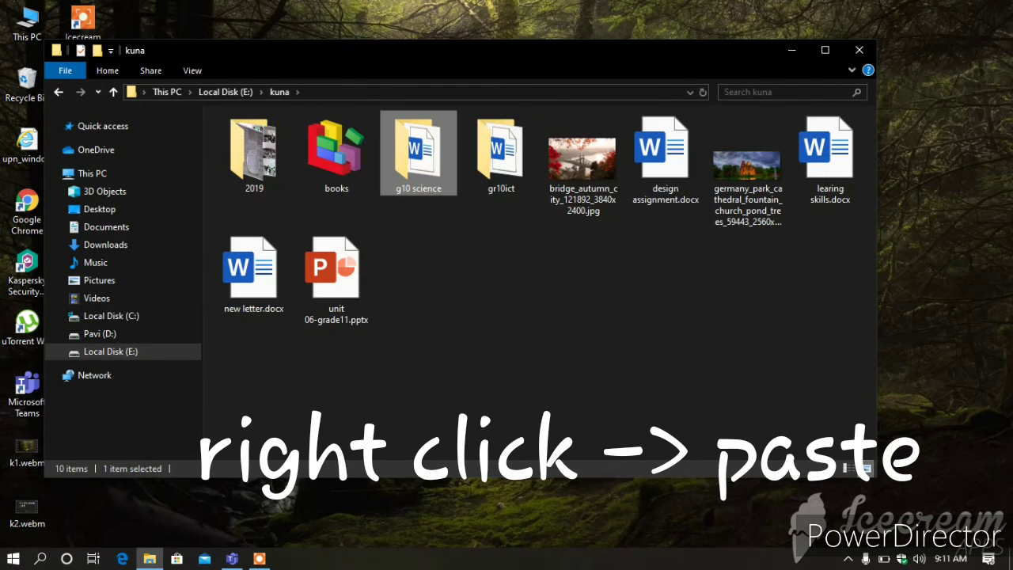
click(665, 160)
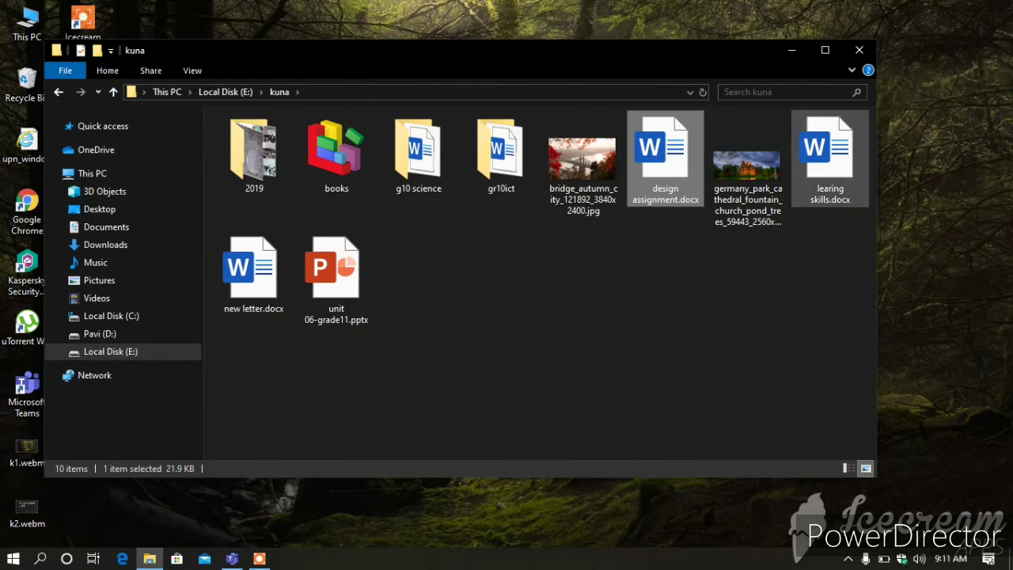
click(827, 158)
right_click(827, 142)
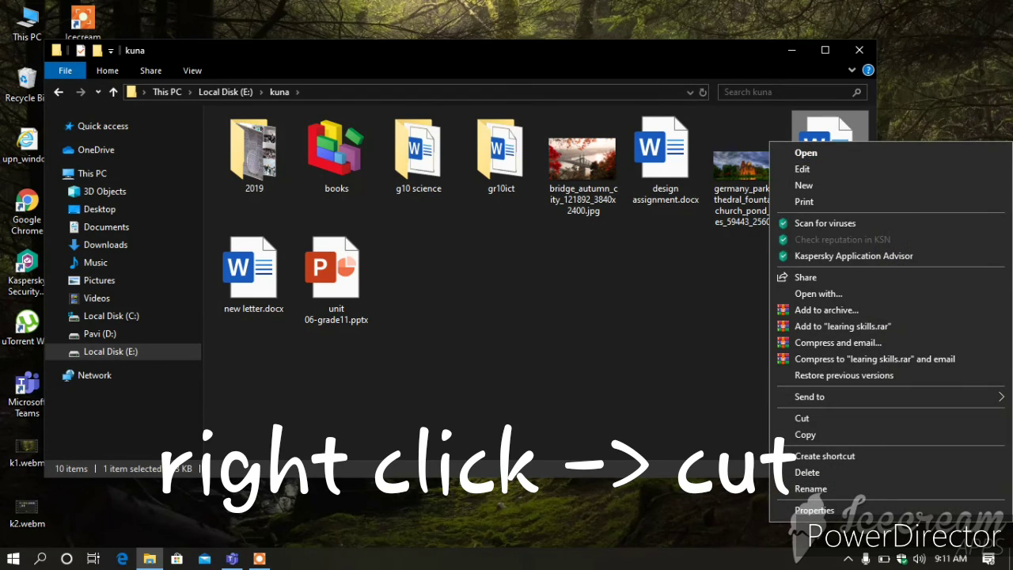
click(801, 418)
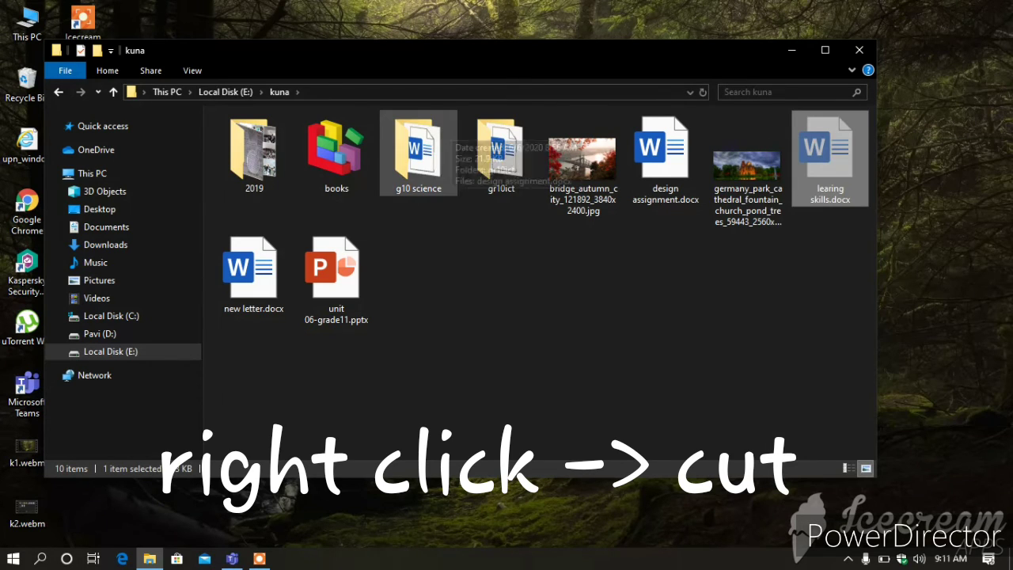
double_click(498, 152)
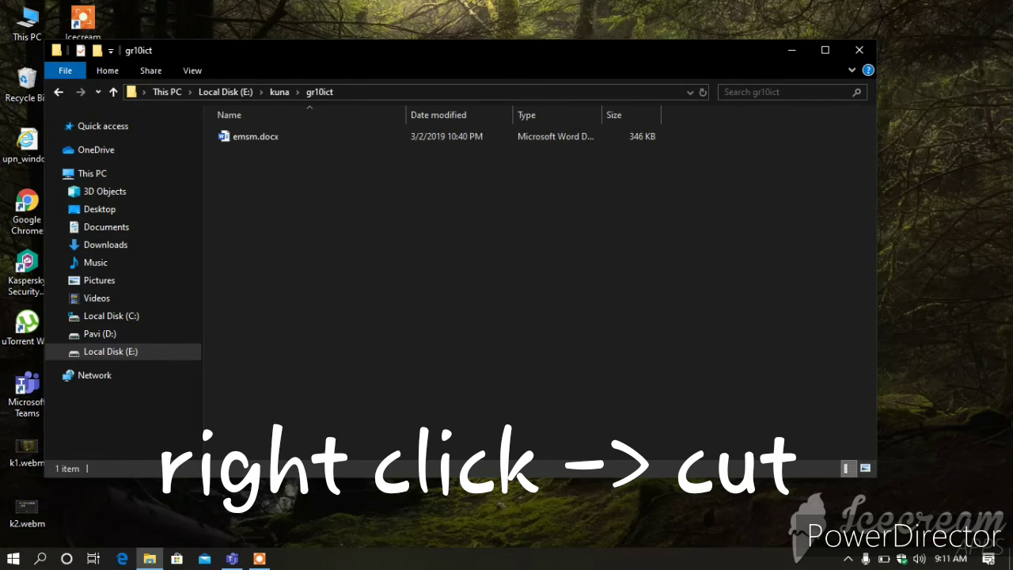
right_click(468, 220)
click(506, 323)
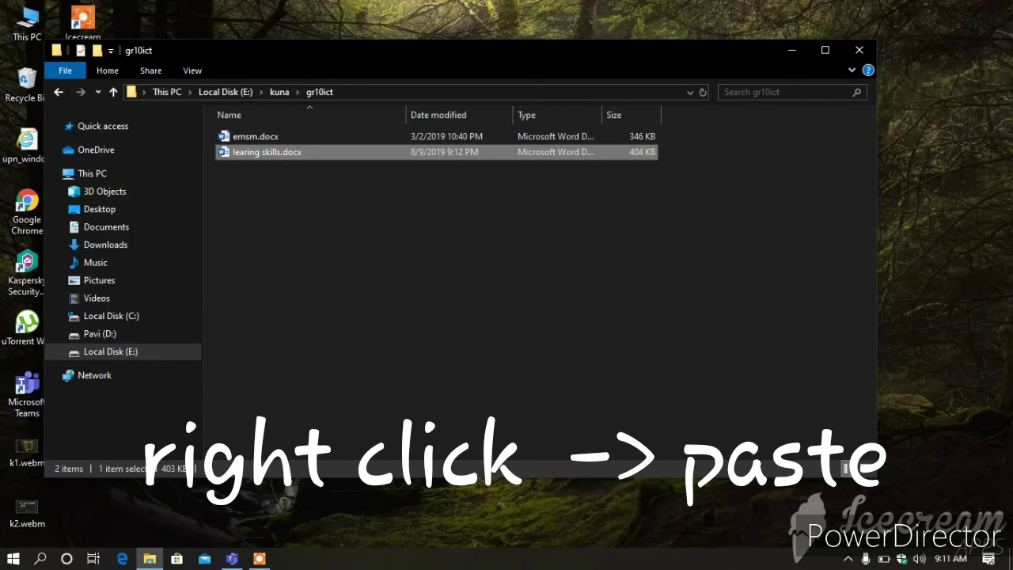
Go back to the kuna folder and rename design assignment.docx as bcjd.docx
click(279, 92)
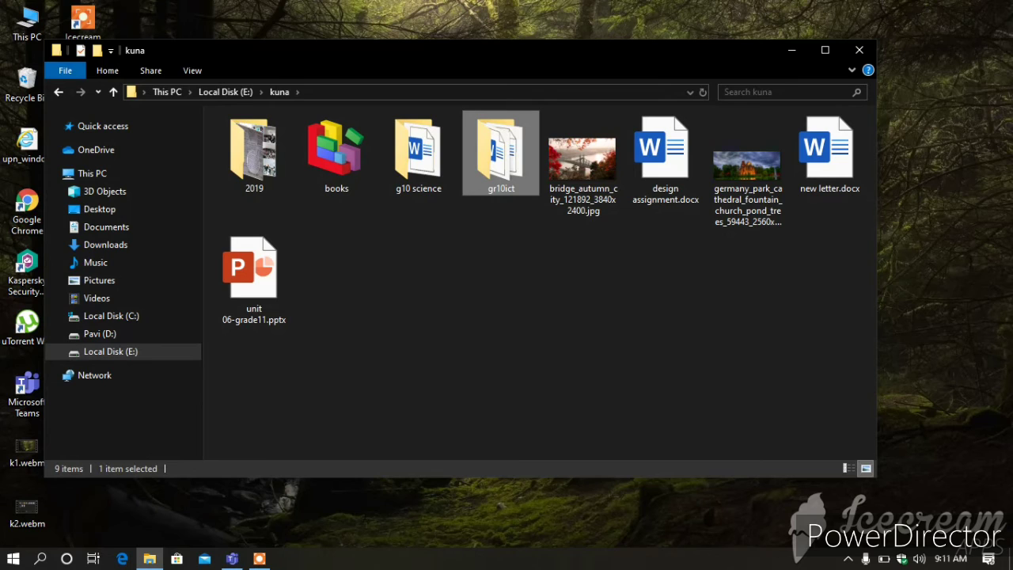
click(546, 301)
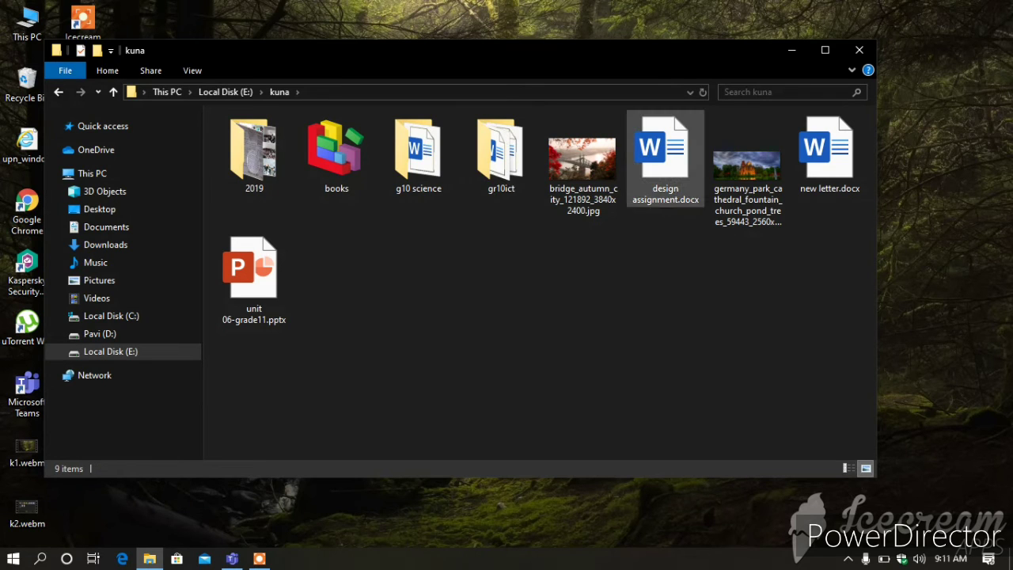
click(662, 173)
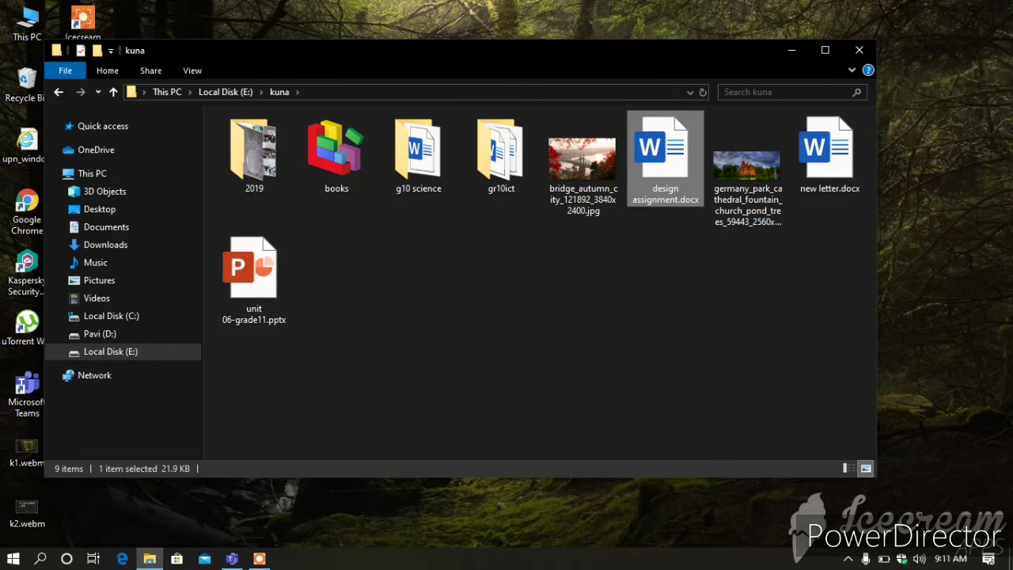
right_click(678, 167)
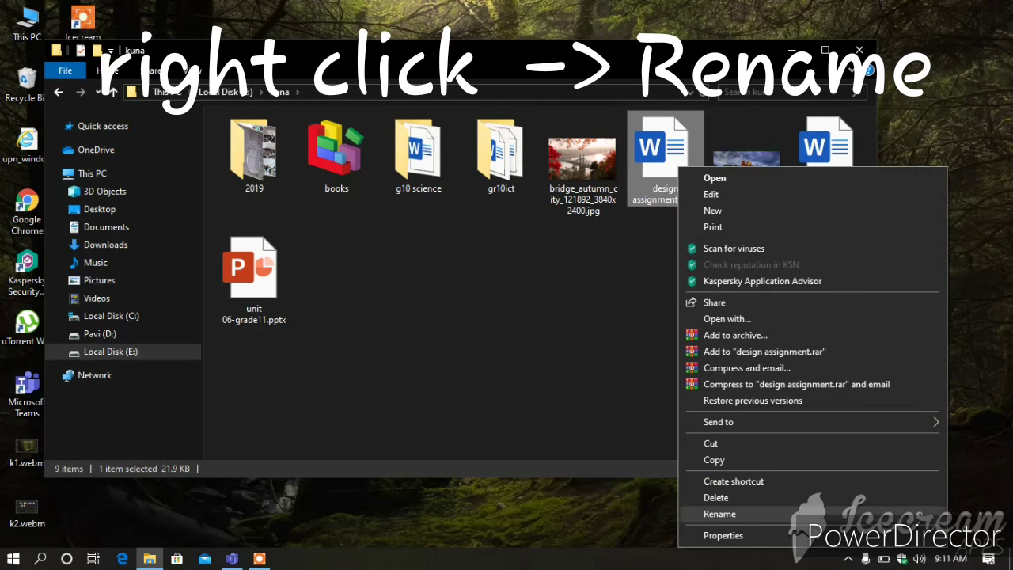
click(719, 513)
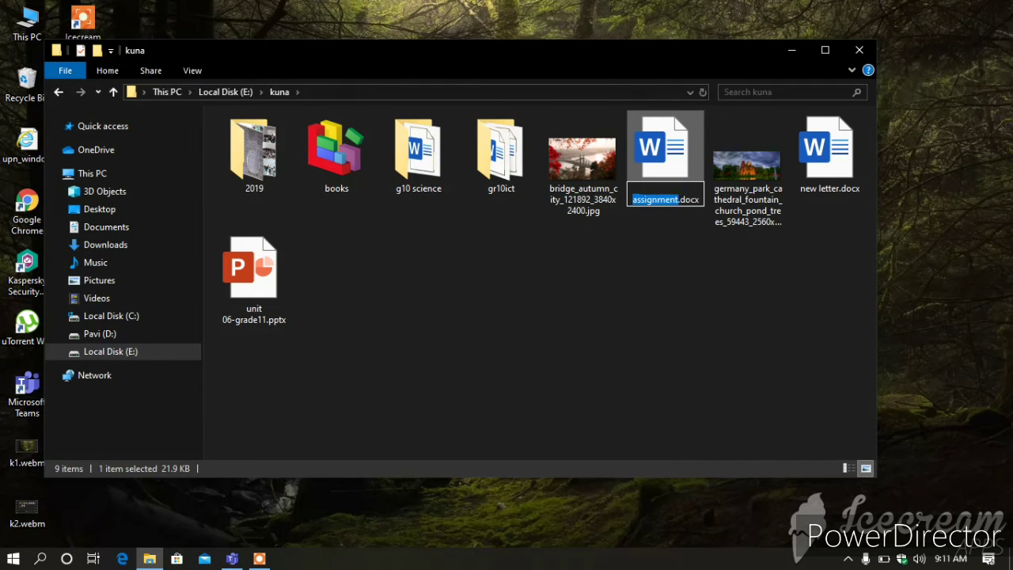
text(bcjd)
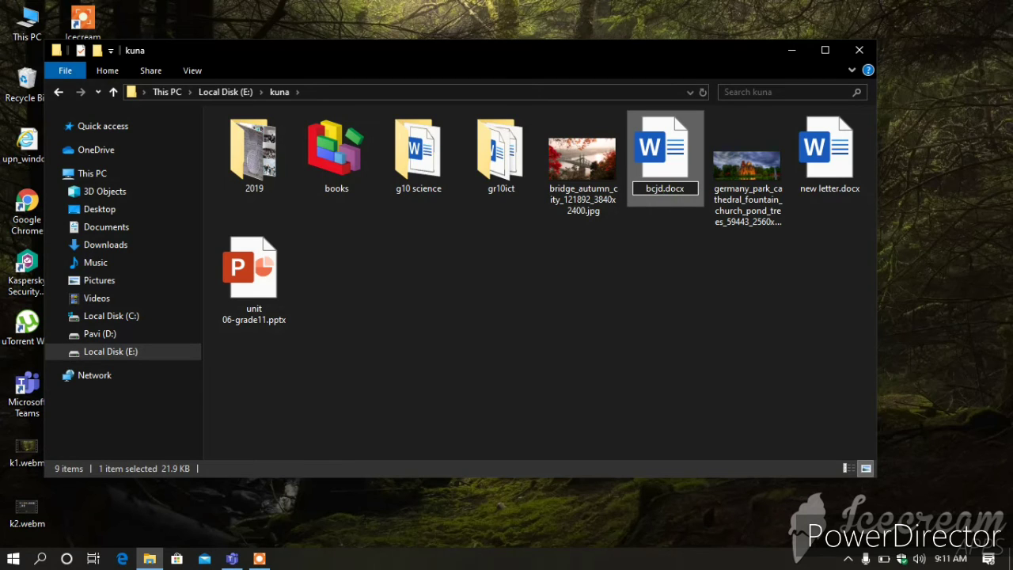
key(Return)
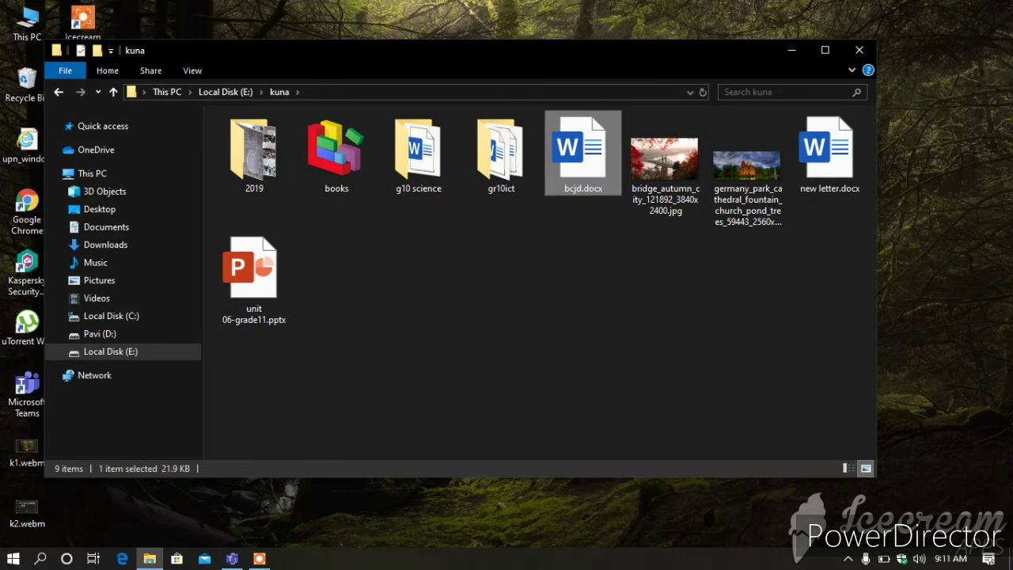
click(540, 317)
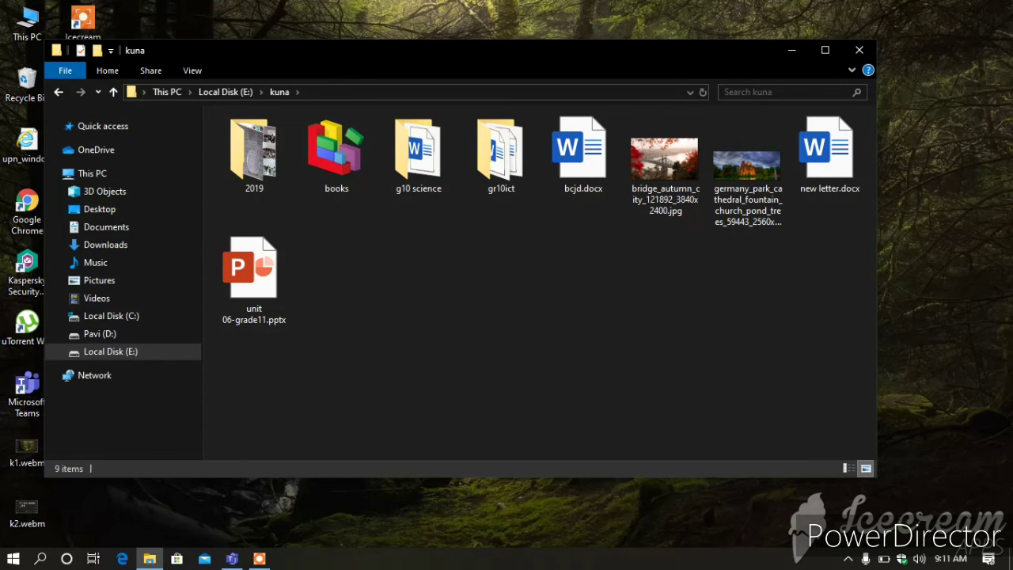
click(259, 559)
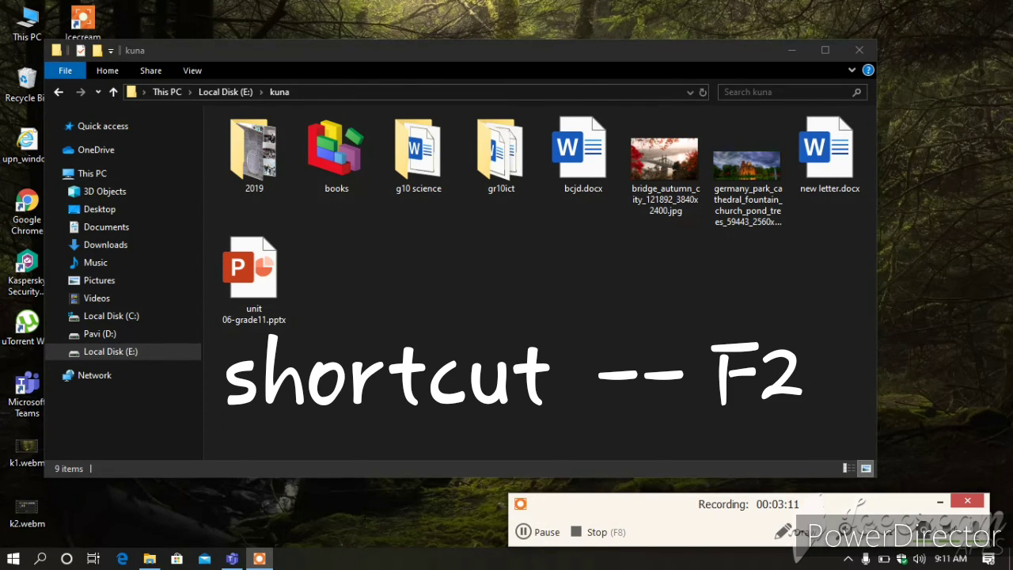
click(554, 320)
Examine the general, security, details and previous versions information in the properties of bcjd.docx
click(583, 153)
right_click(587, 167)
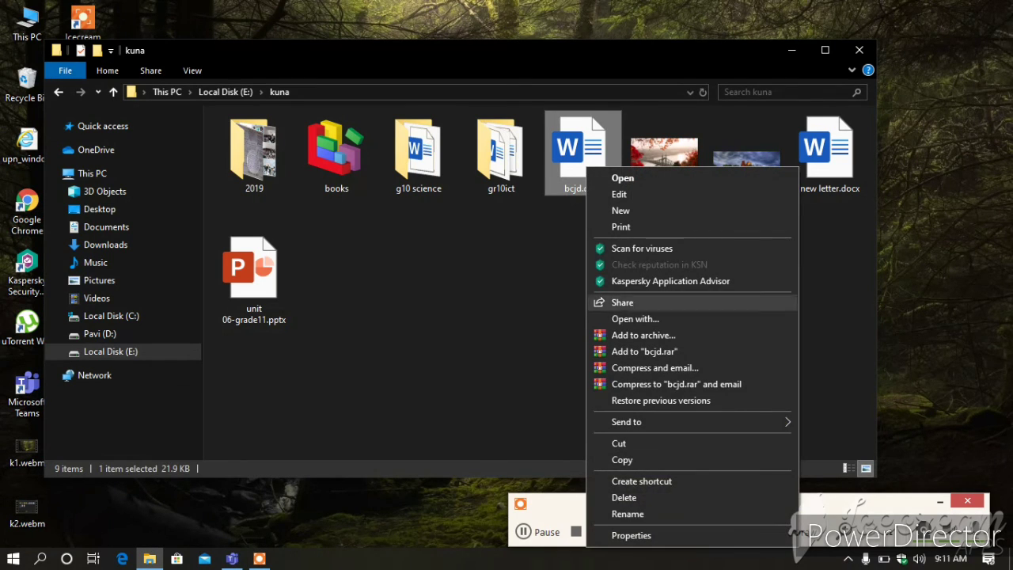
click(631, 535)
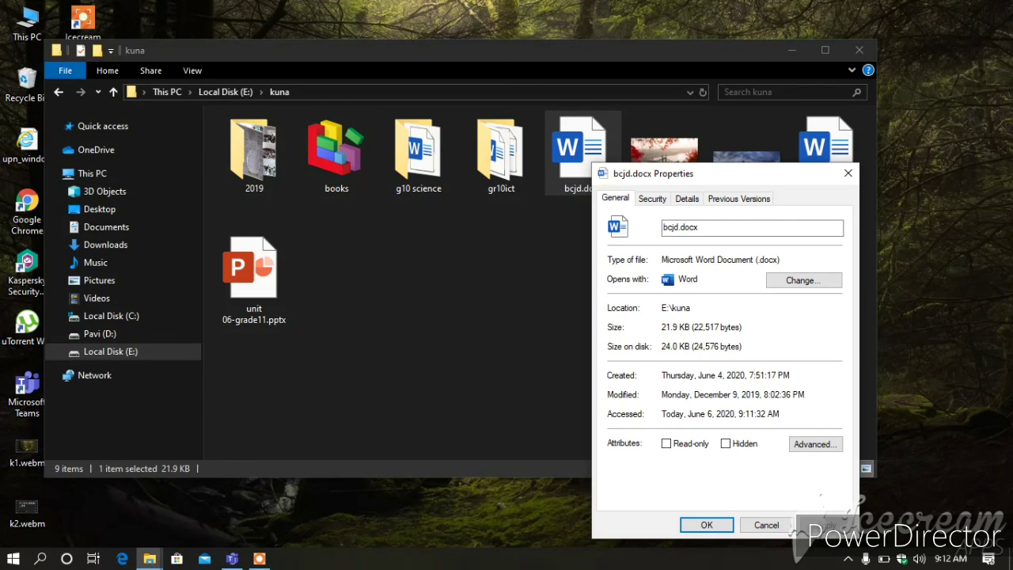
click(652, 199)
click(687, 199)
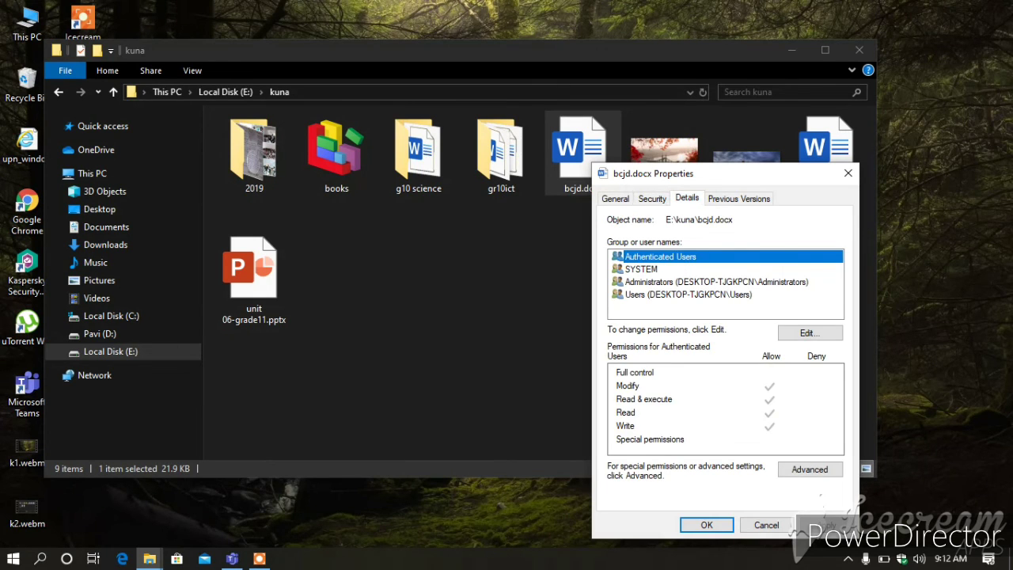
click(686, 198)
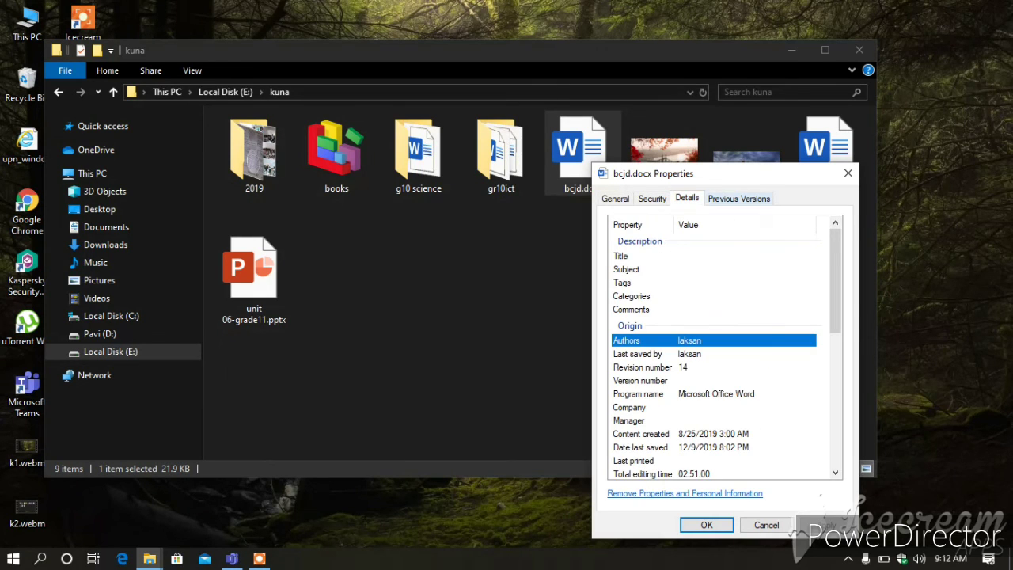
click(739, 198)
click(687, 198)
click(652, 198)
click(614, 198)
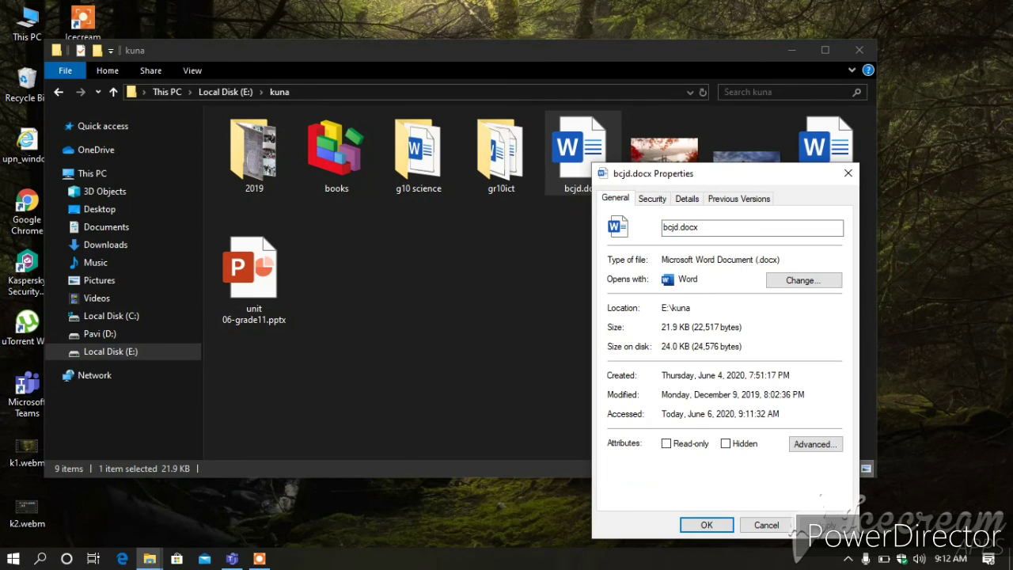